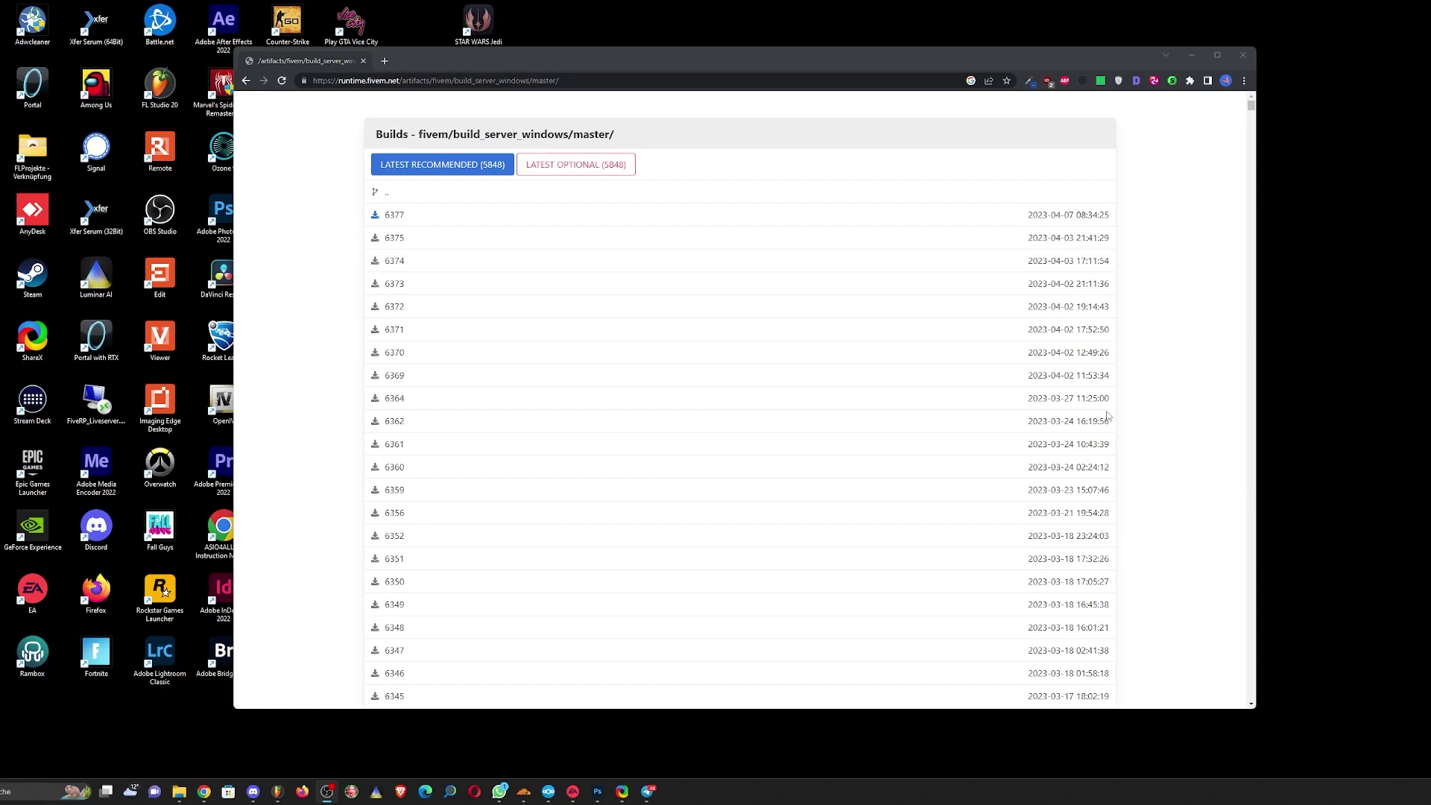
Download the latest recommended Windows server build (5848) from the FiveM artifacts page as server.7z
left_click(705, 139)
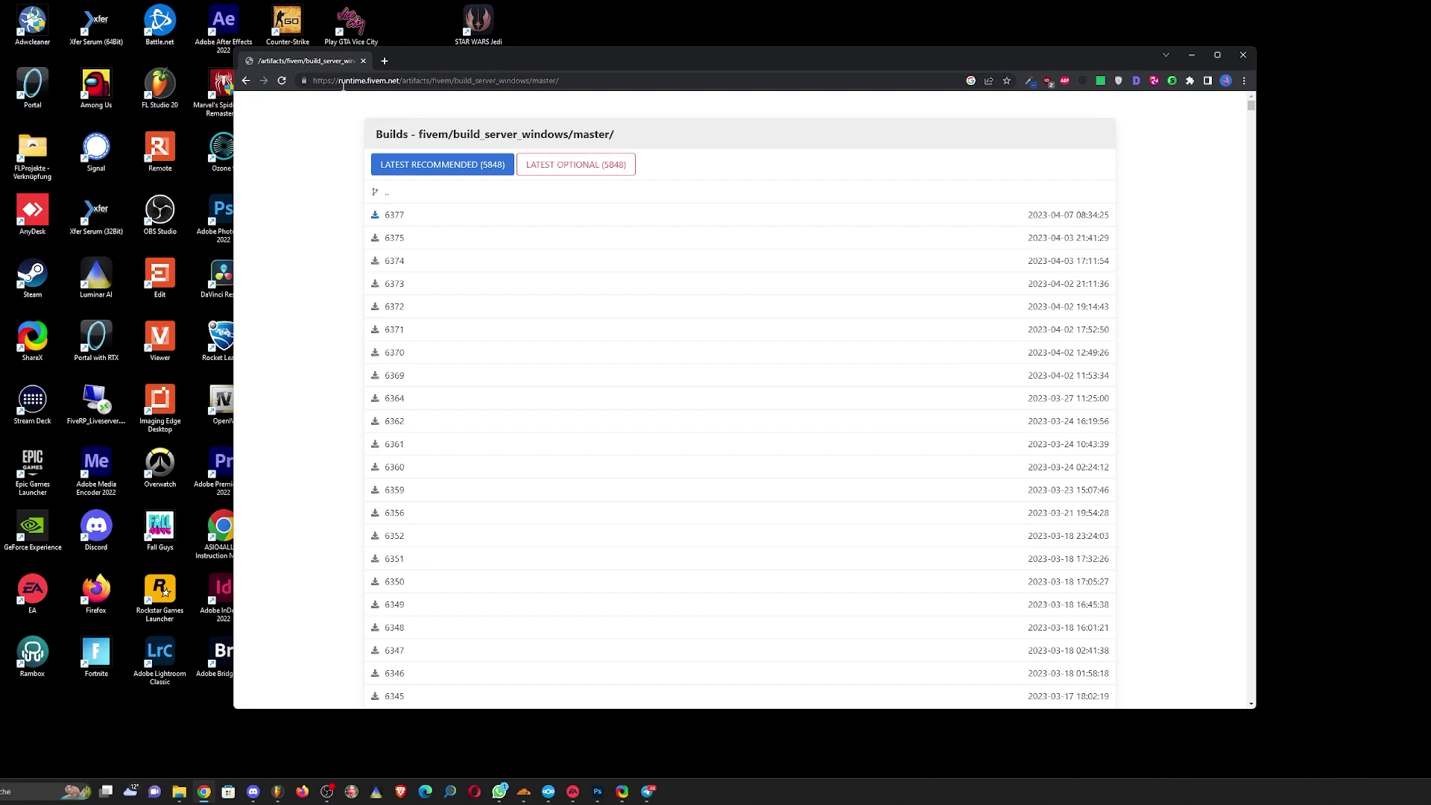
left_click_drag(339, 82, 775, 143)
left_click(552, 101)
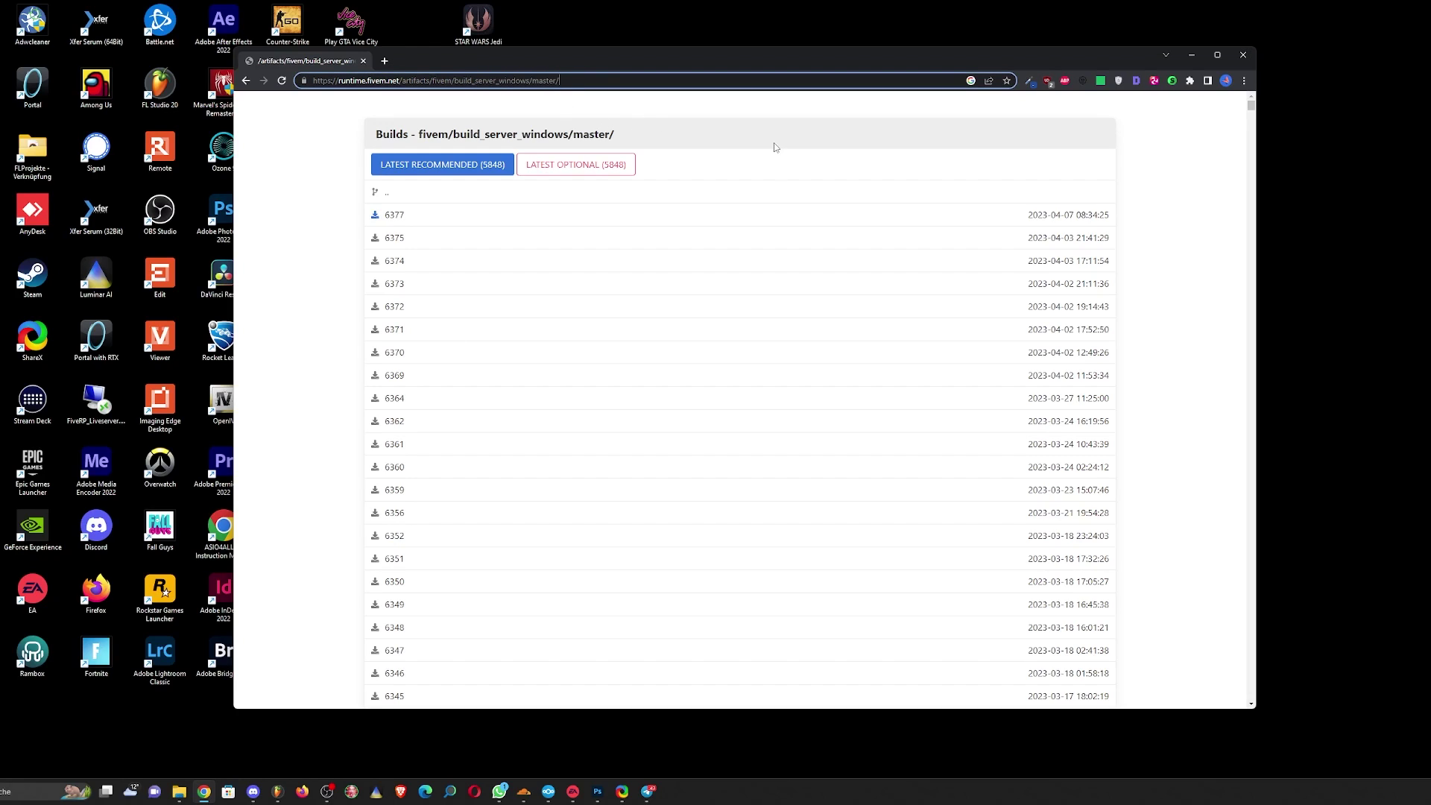
left_click(784, 154)
left_click(454, 161)
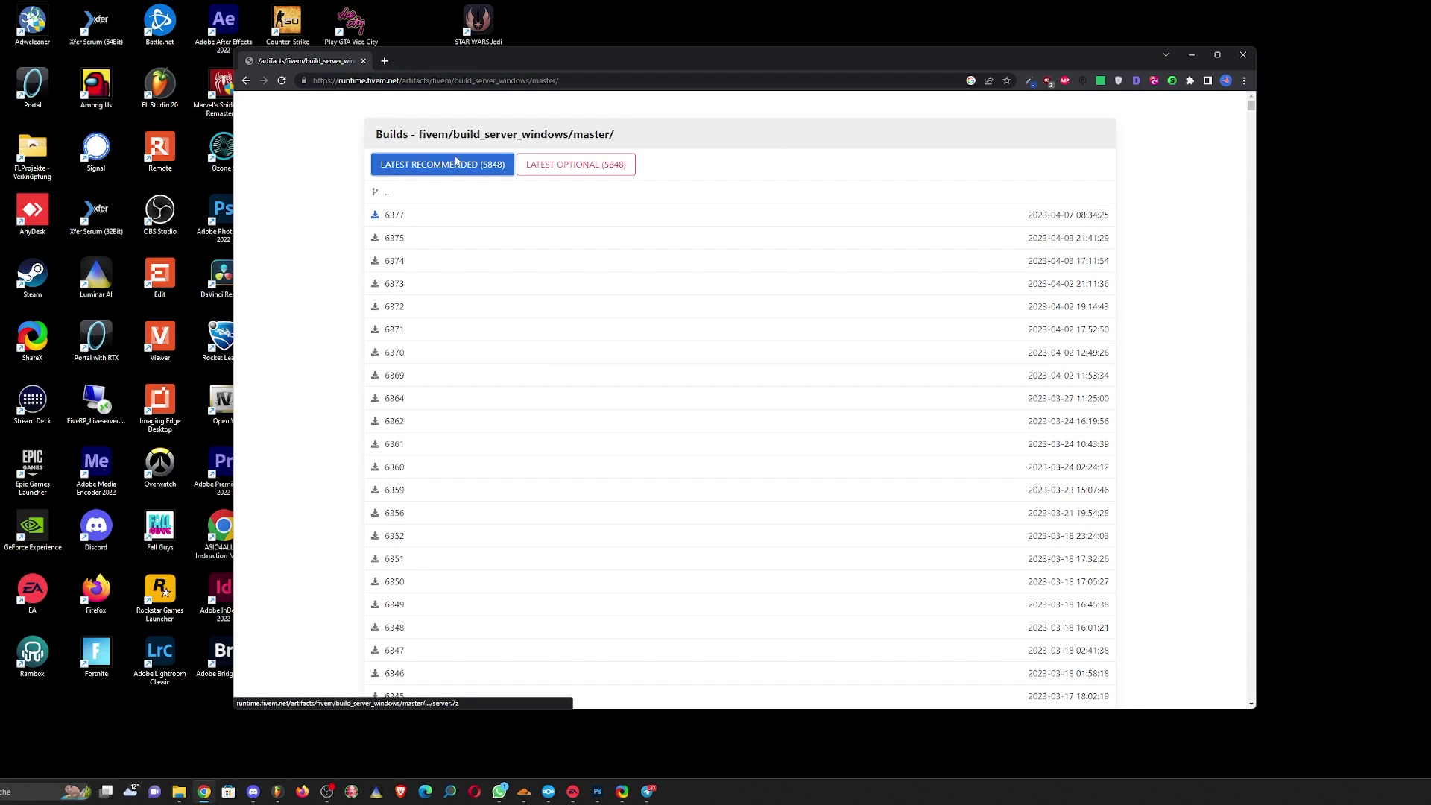
left_click(965, 611)
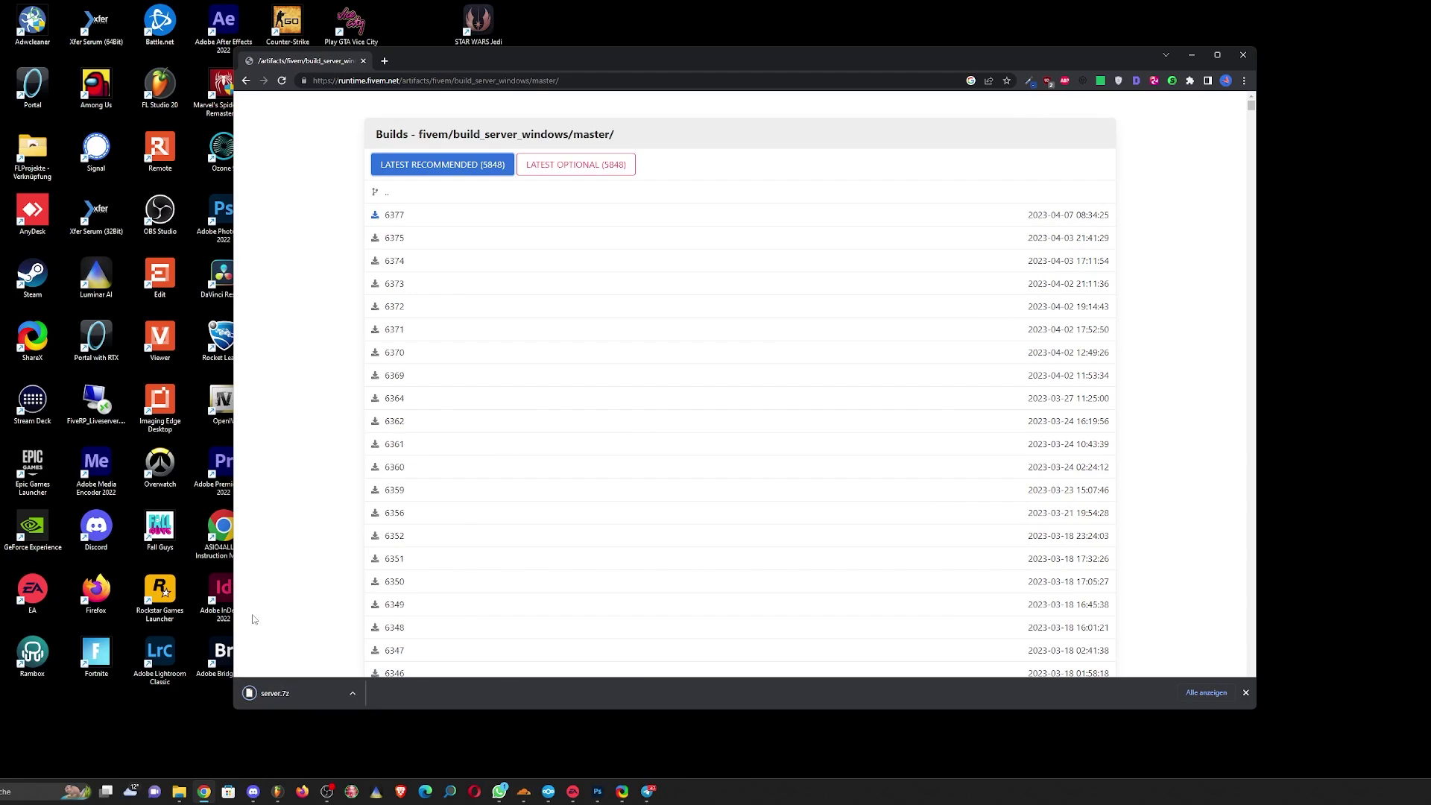
Open the downloaded server.7z archive and look through the files it contains
left_click(352, 693)
left_click(435, 654)
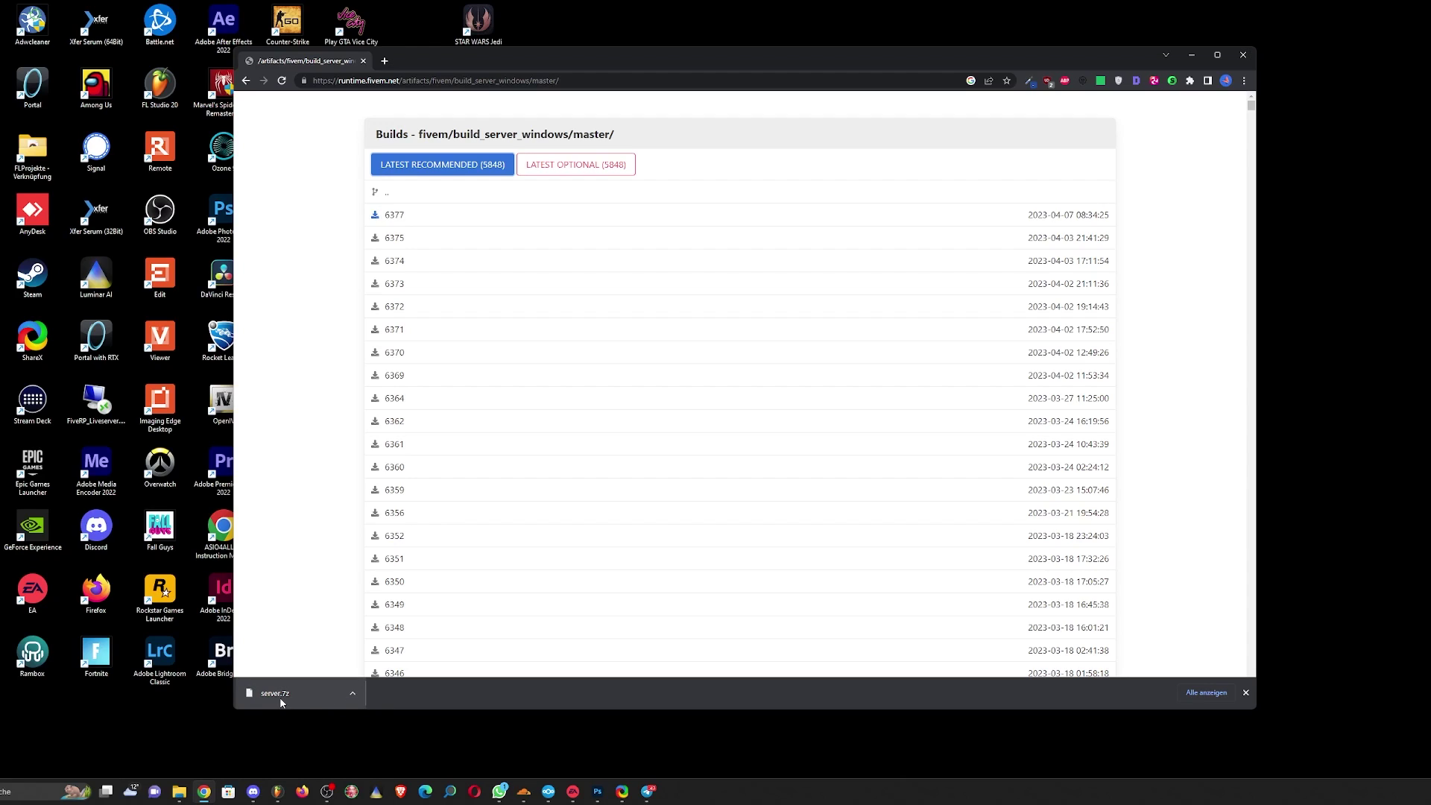
left_click(350, 696)
left_click(413, 651)
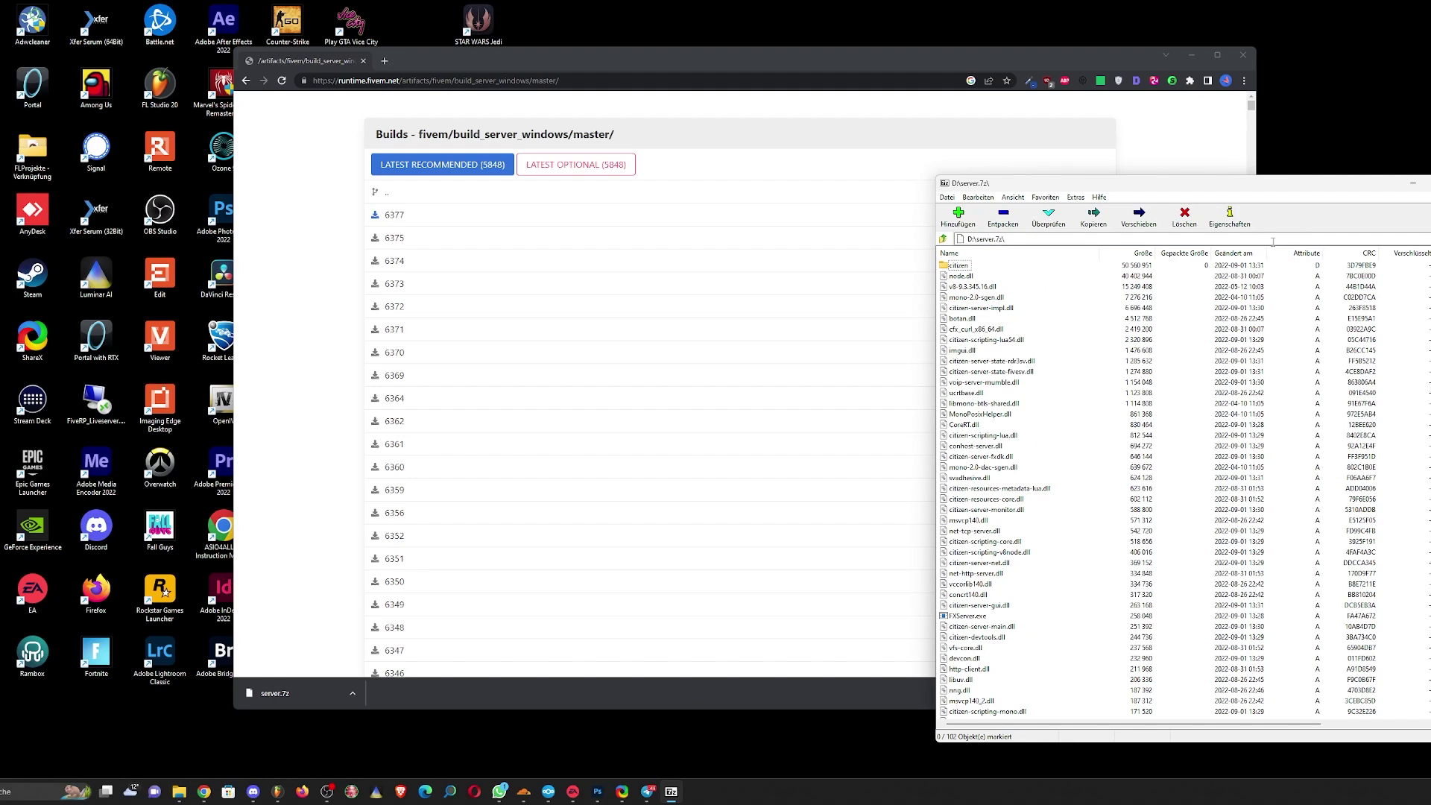
scroll(1204, 296, "down", 20)
scroll(1150, 682, "up", 20)
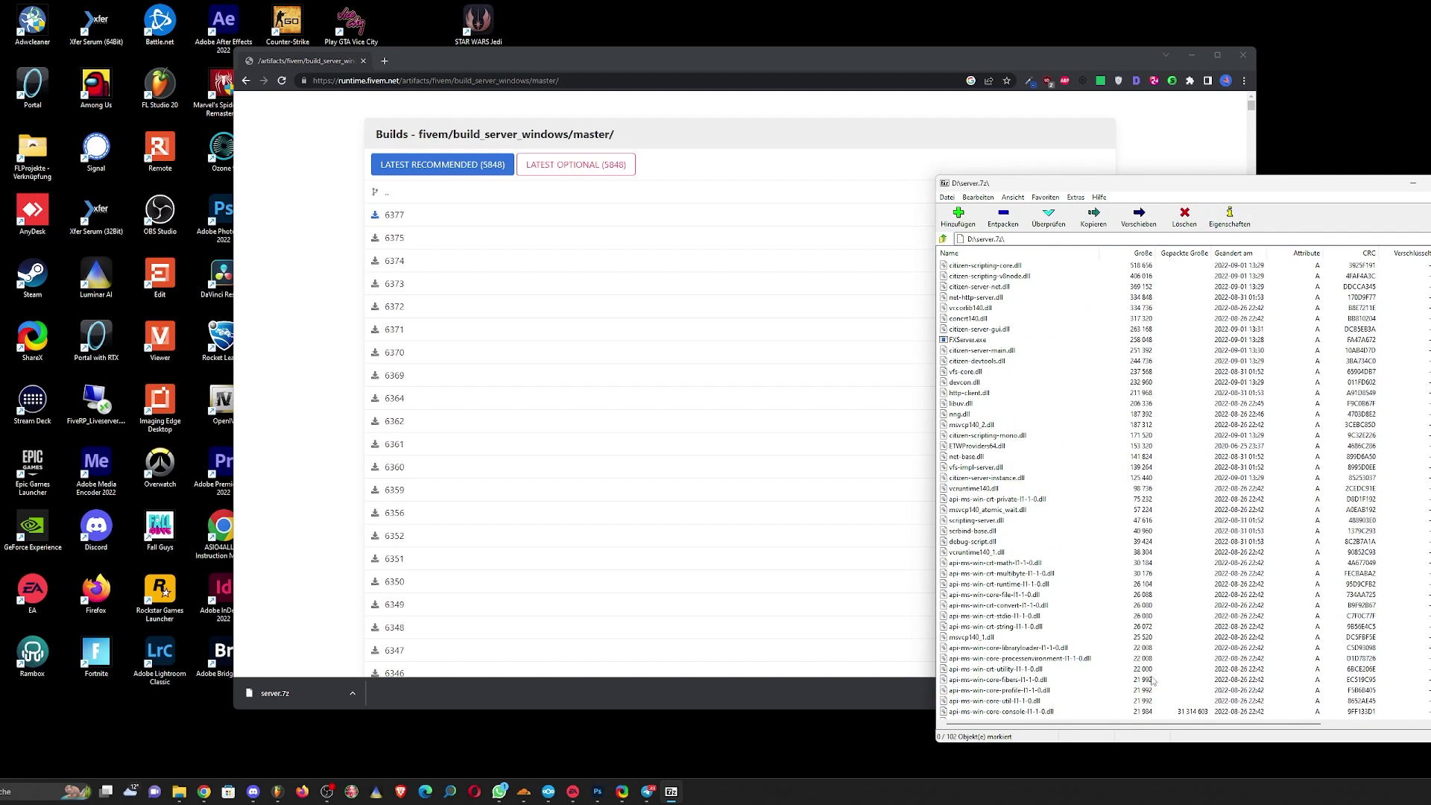
scroll(1142, 353, "down", 6)
scroll(1036, 536, "up", 6)
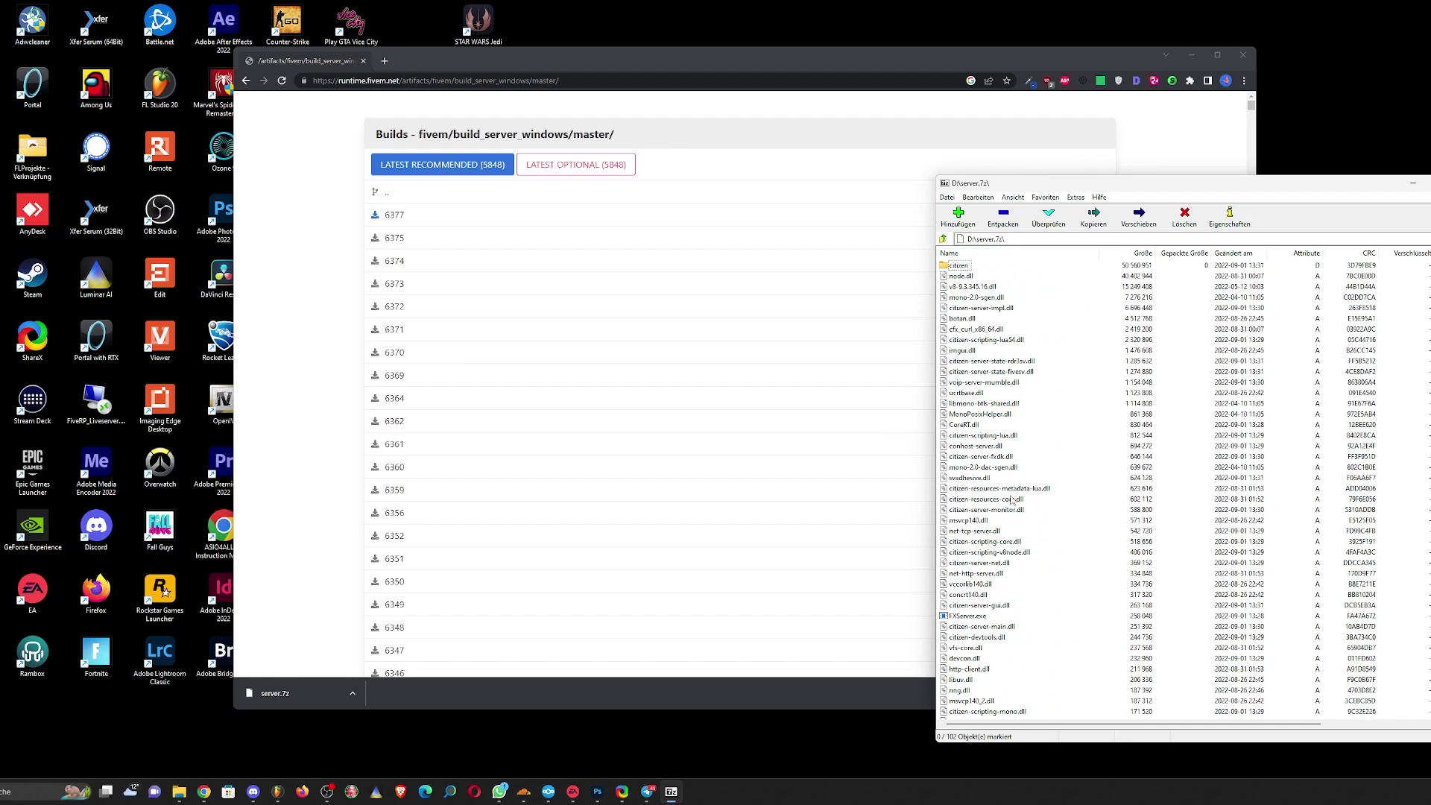
scroll(954, 313, "down", 3)
scroll(947, 312, "up", 3)
Rearrange the browser and archive windows and create a desktop folder named "fivem server"
left_click_drag(891, 58, 817, 58)
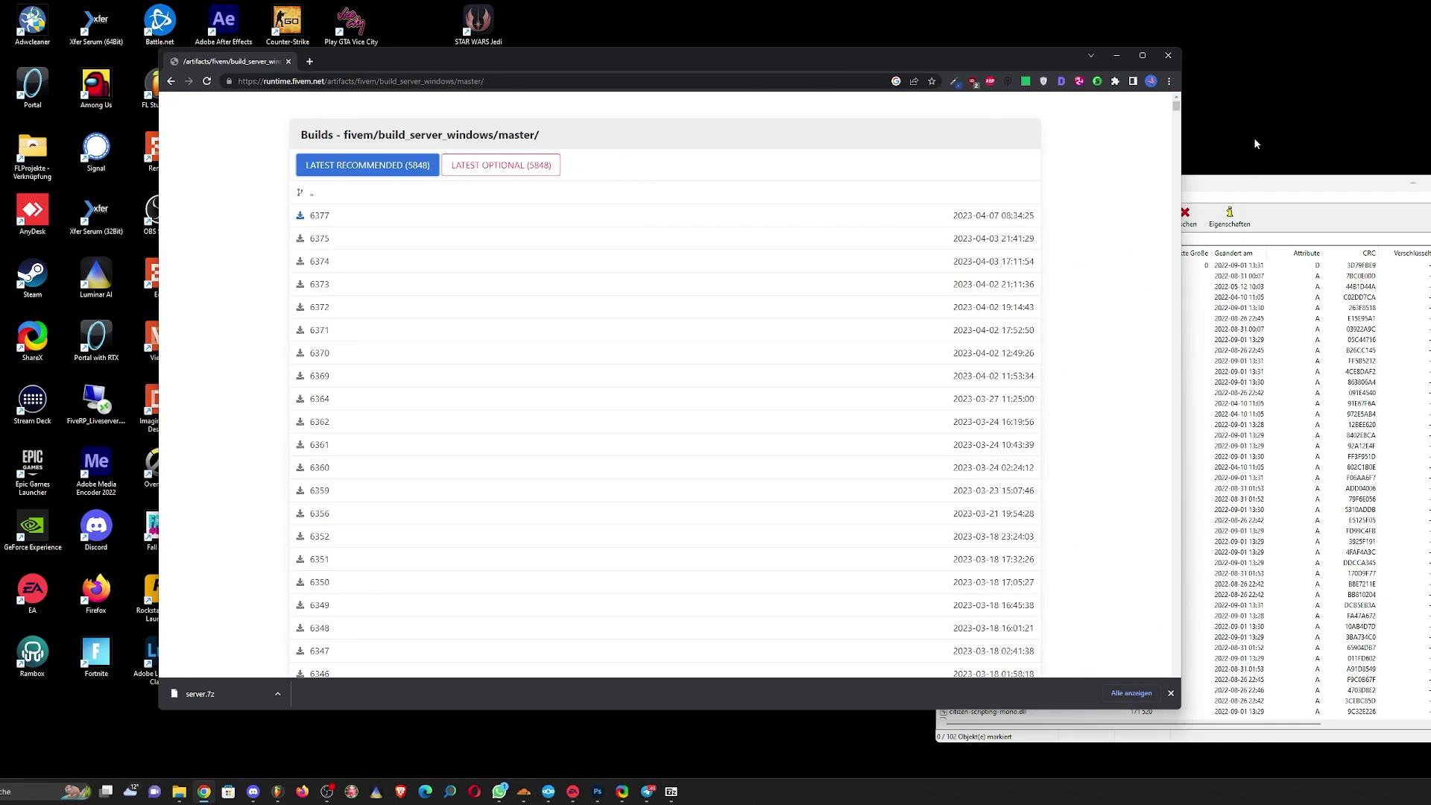
left_click_drag(1265, 185, 1411, 187)
left_click(1281, 127)
right_click(1267, 121)
mouse_move(1303, 211)
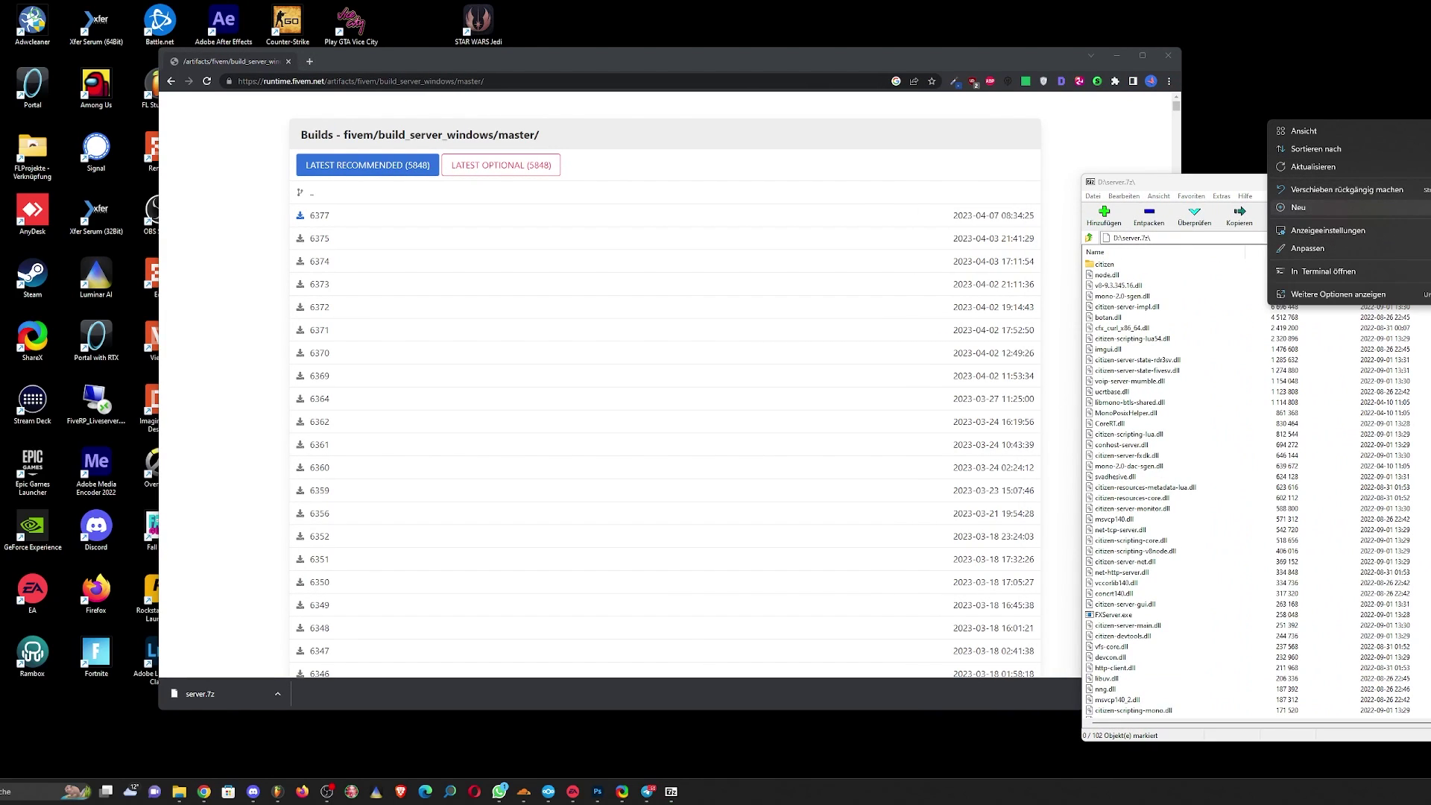
left_click(1429, 210)
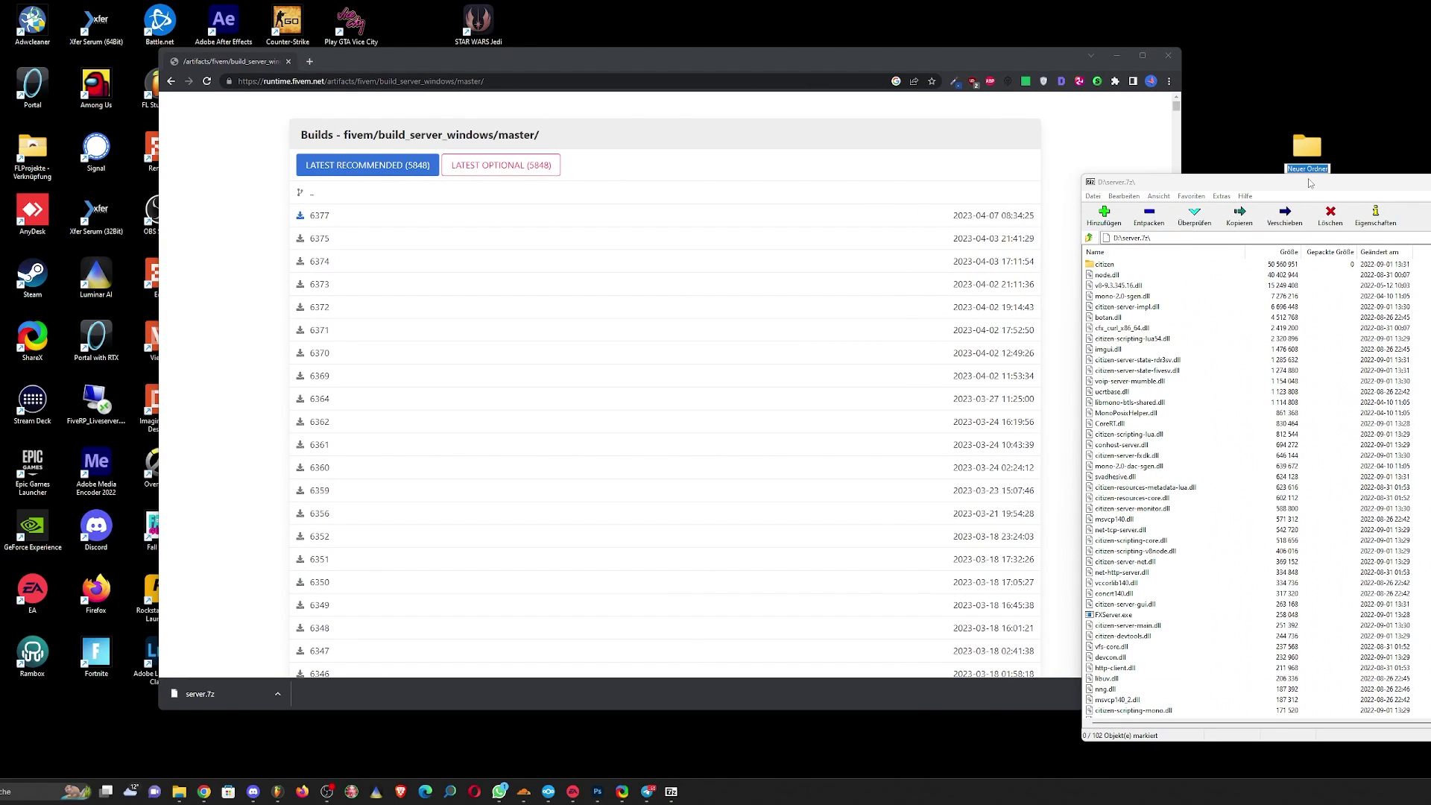
type("fivem server")
key("Return")
Extract all files from the server.7z archive into the opened "fivem server" folder
left_click(1268, 313)
key("ctrl+a")
left_click_drag(1178, 182, 1301, 220)
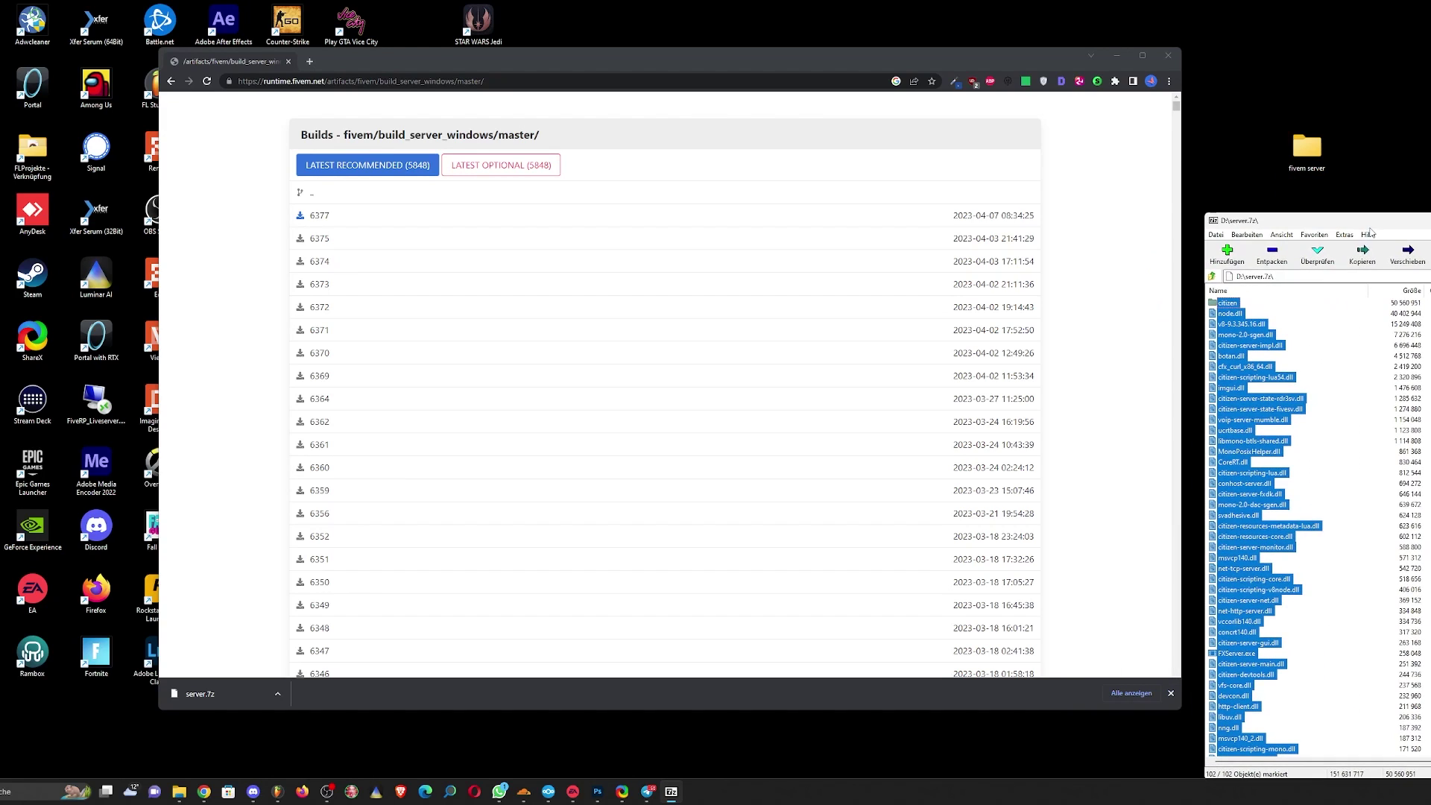
left_click_drag(1256, 396, 1307, 161)
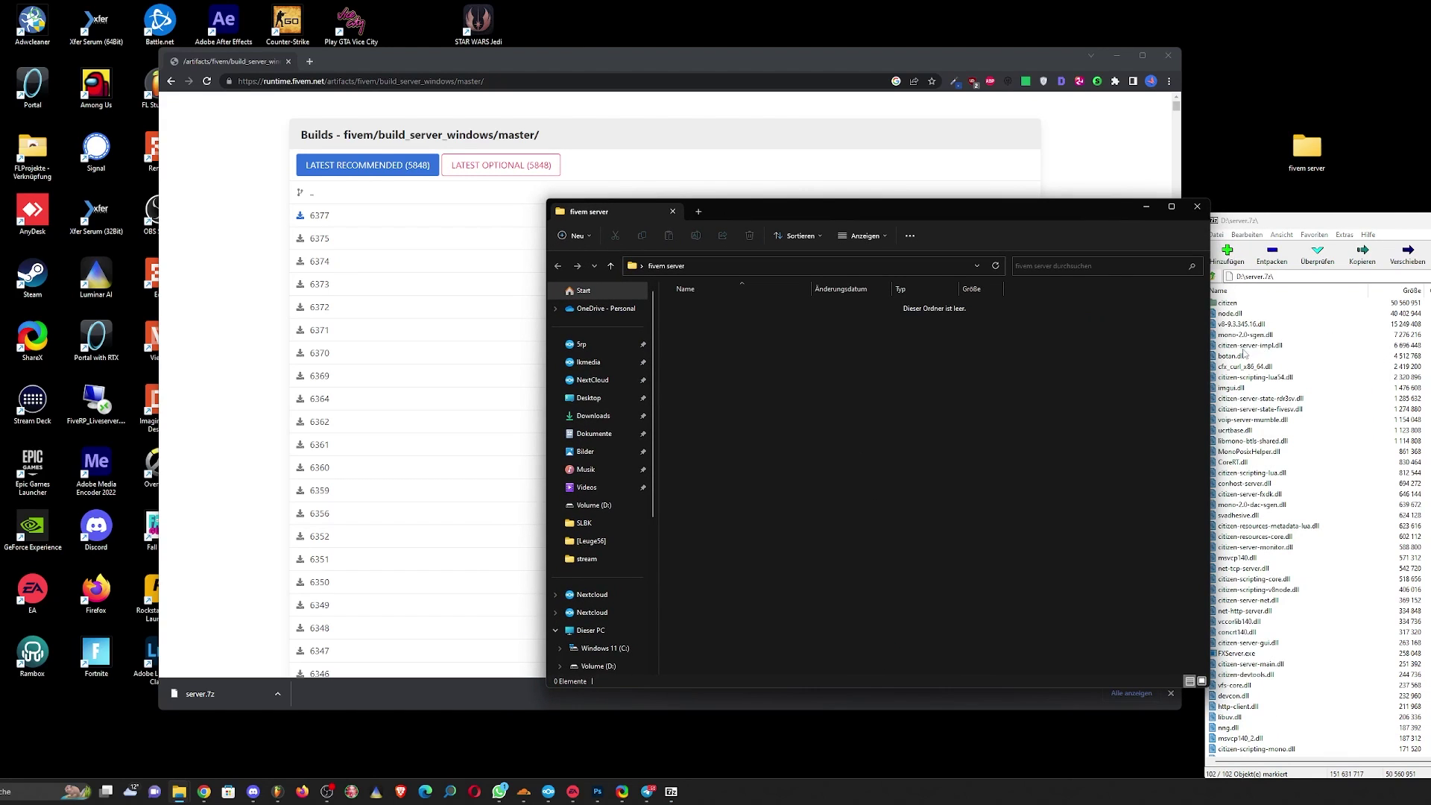
left_click_drag(1243, 353, 861, 520)
left_click(1129, 379)
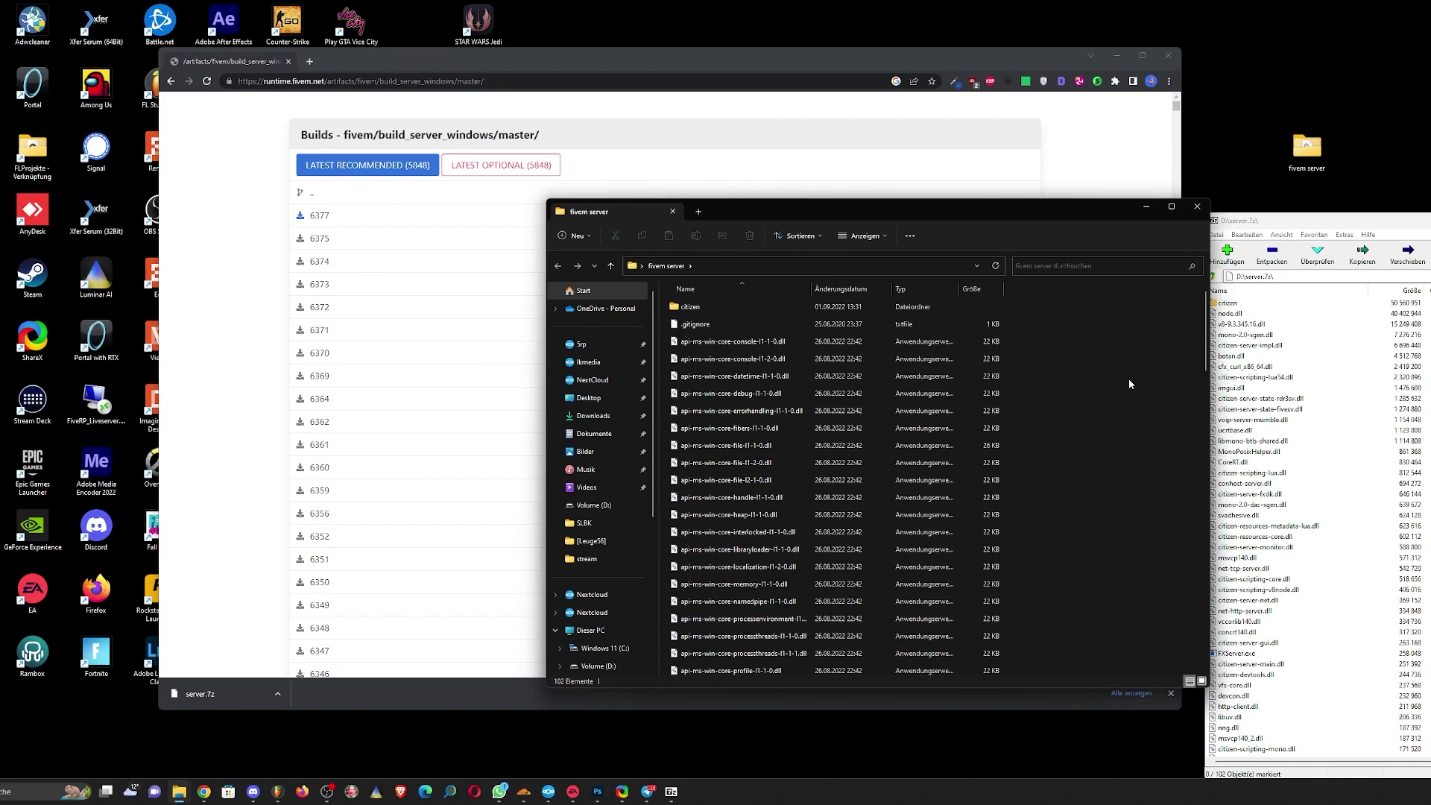
Examine the extracted files in the "fivem server" folder, including FXServer.exe
scroll(1129, 379, "down", 15)
scroll(1128, 378, "up", 10)
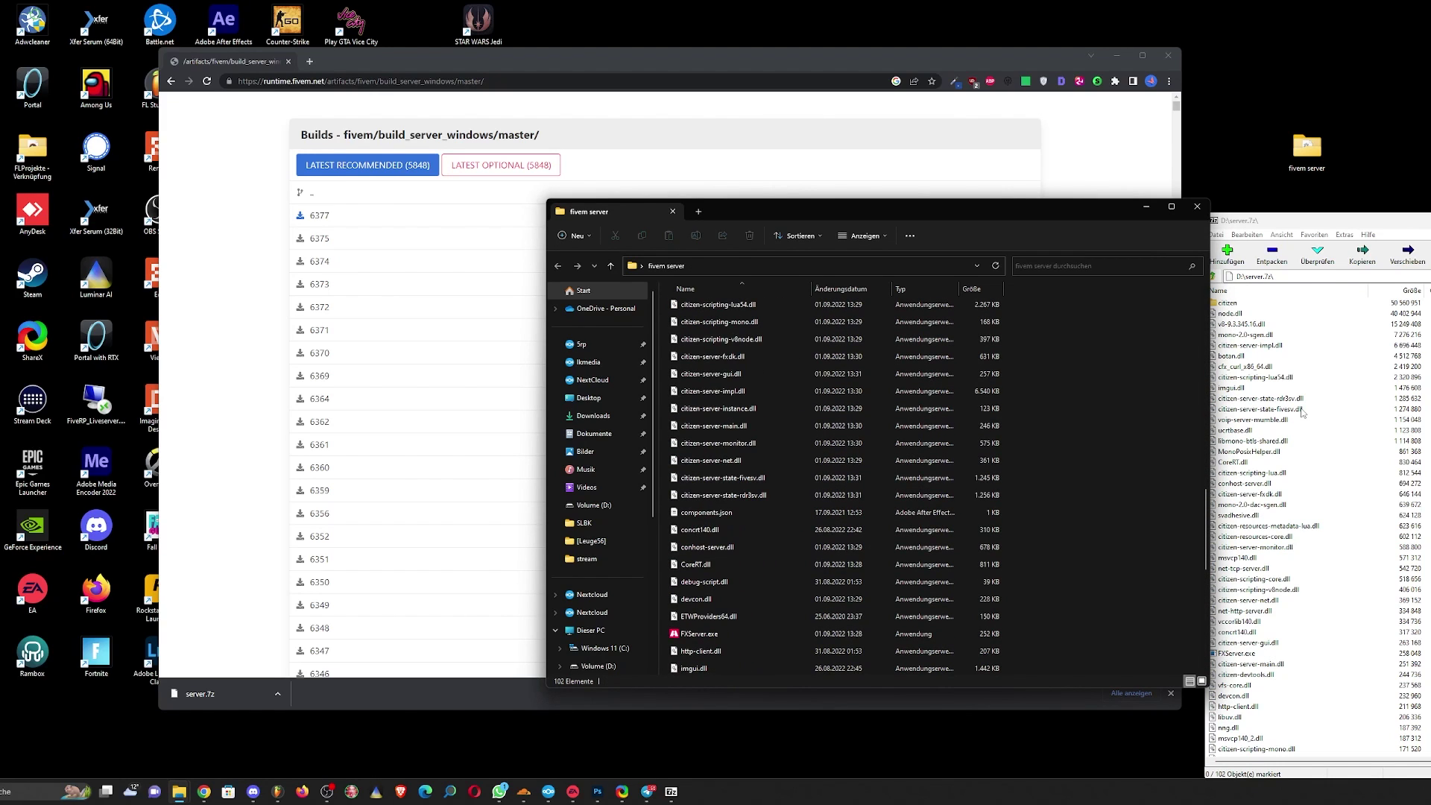
scroll(1303, 412, "down", 10)
scroll(1106, 474, "up", 15)
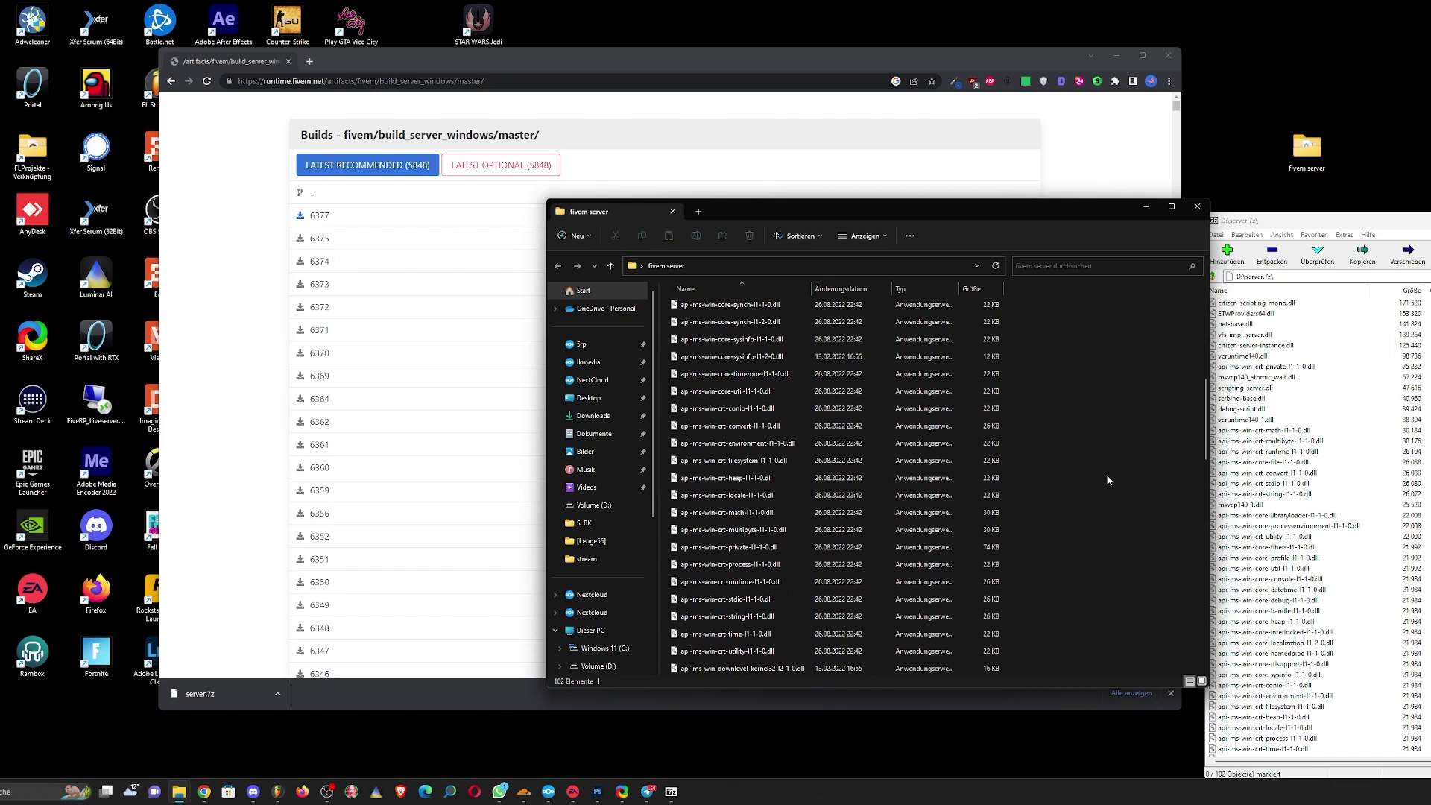
scroll(1106, 474, "down", 20)
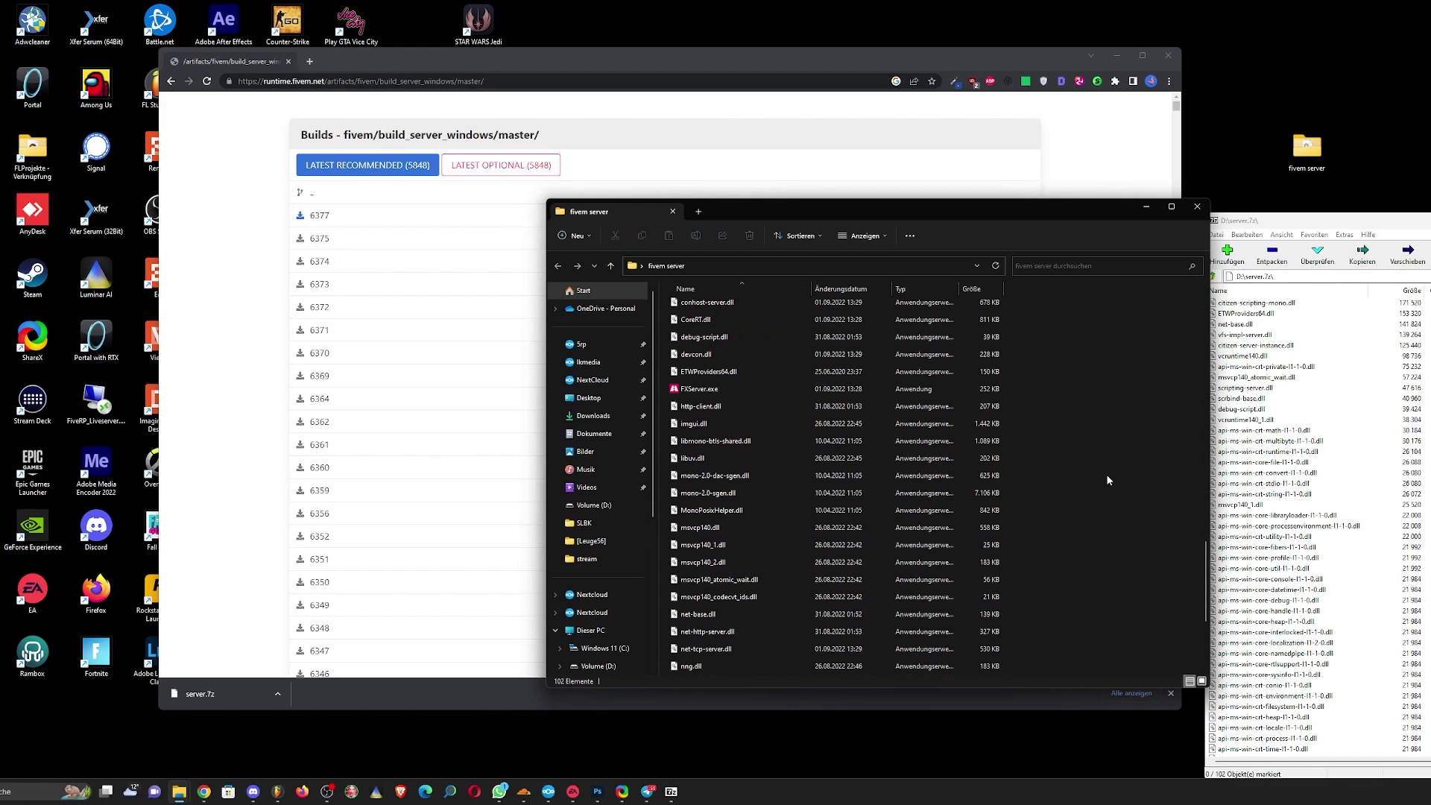
left_click(825, 388)
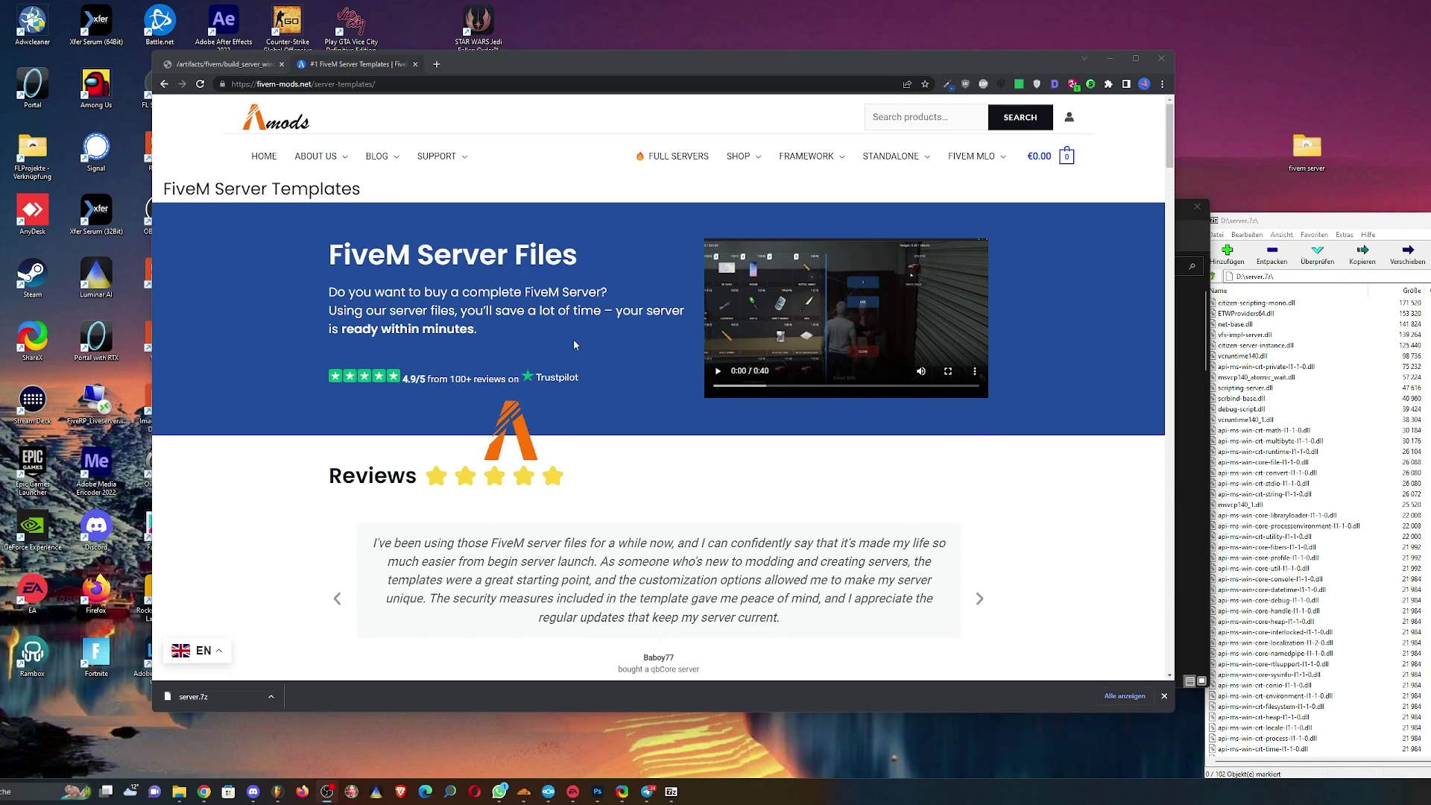
Browse the bestsellers and all available servers on the FiveM Server Templates page of fivem-mods.net
left_click(574, 345)
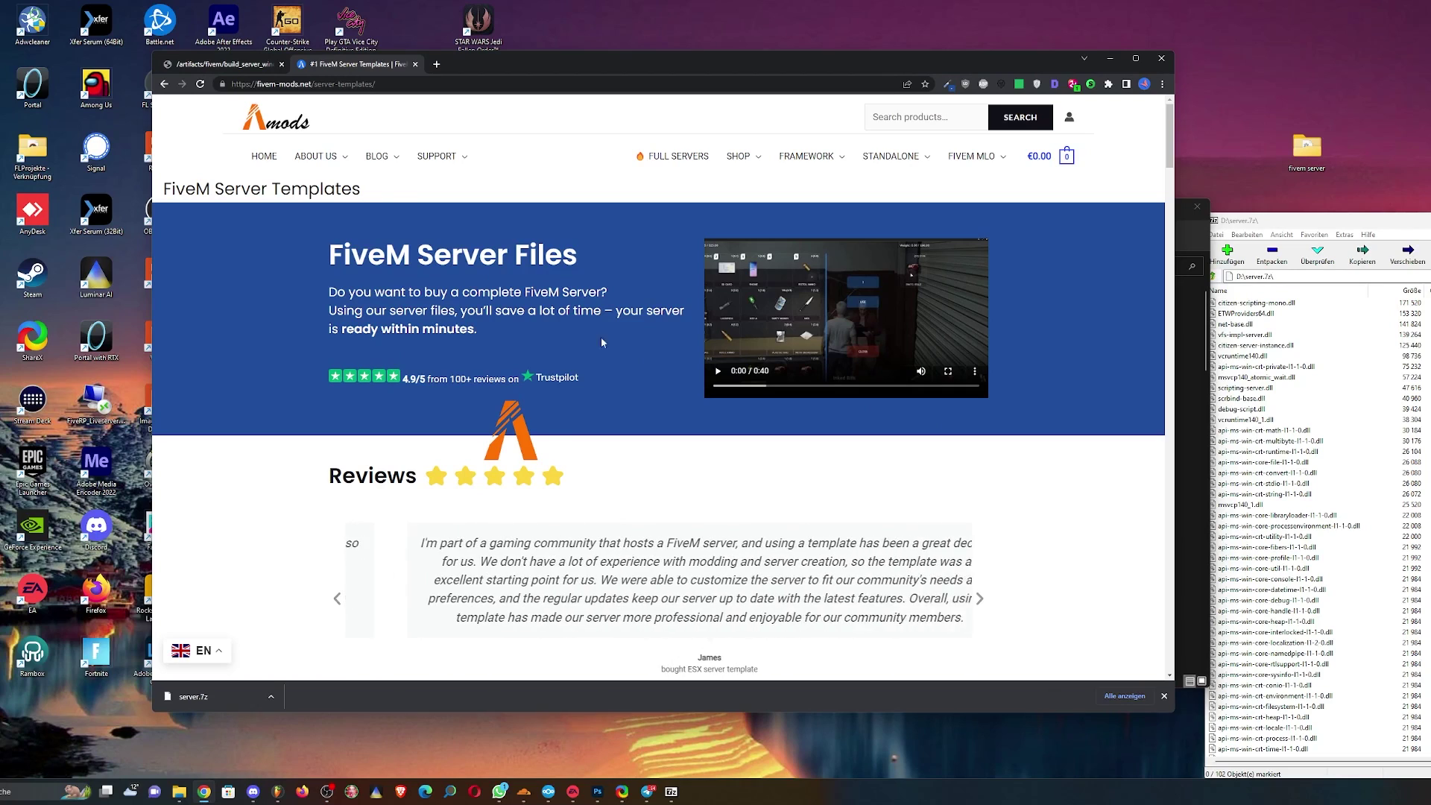
scroll(482, 280, "down", 2)
scroll(220, 260, "down", 6)
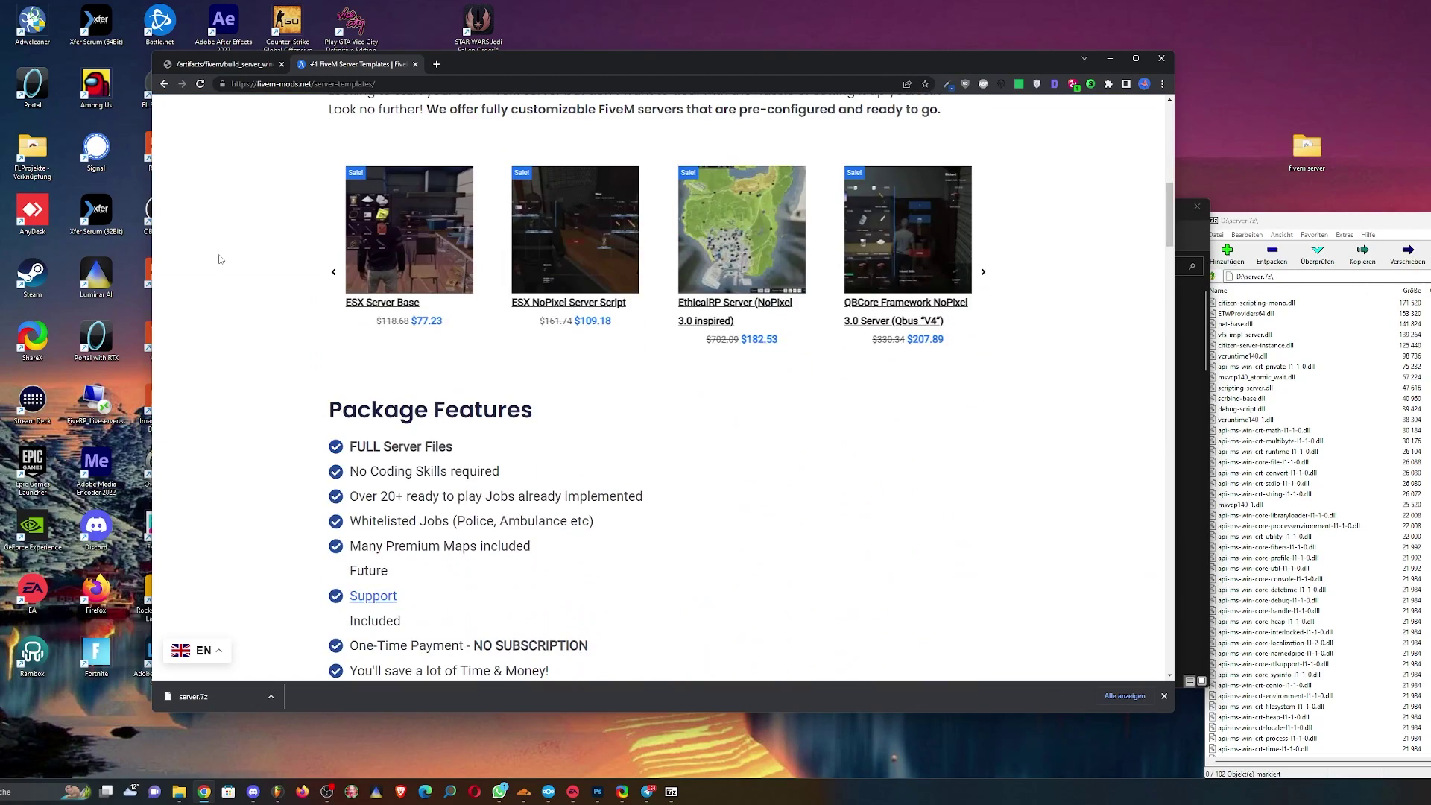
scroll(219, 259, "up", 2)
left_click(982, 442)
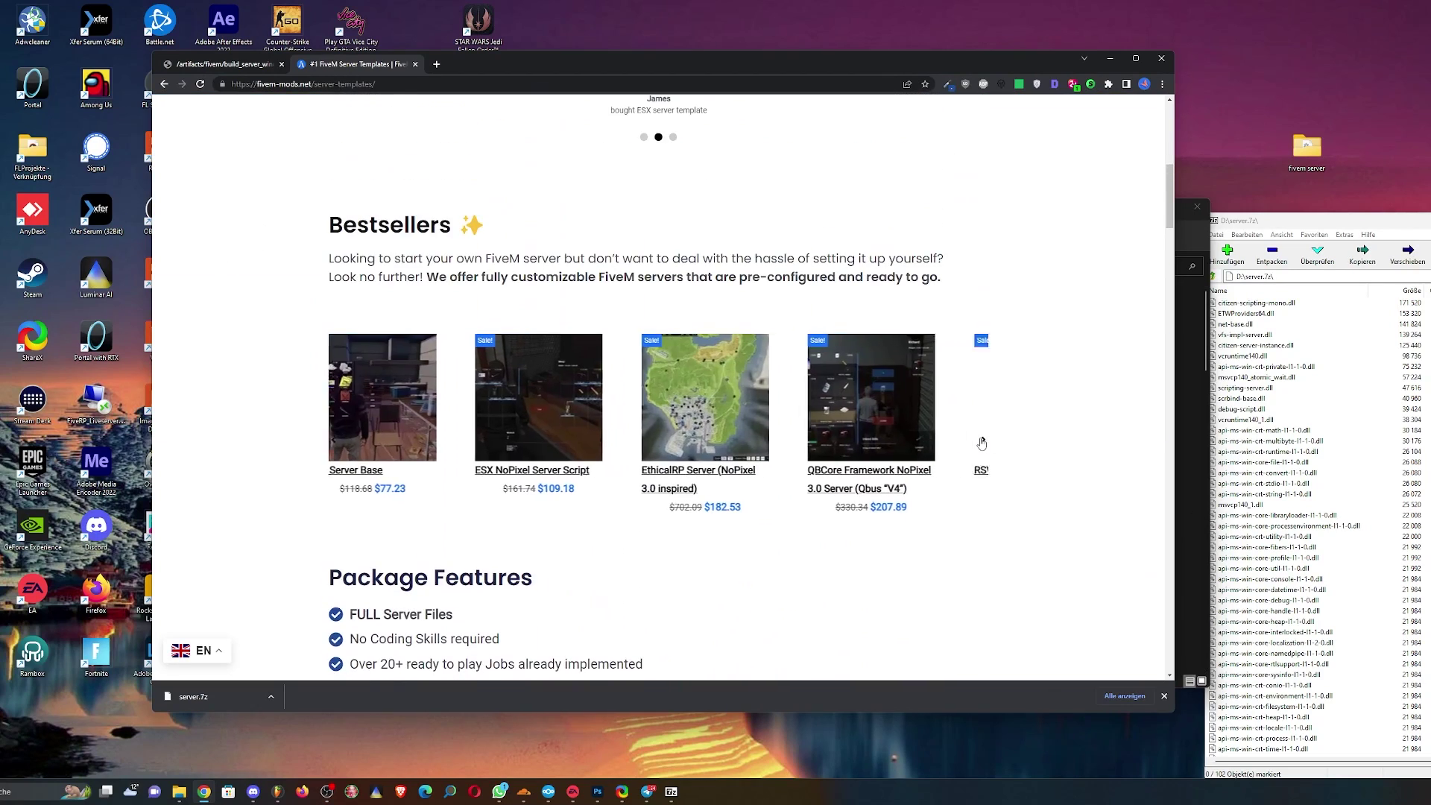
left_click(982, 441)
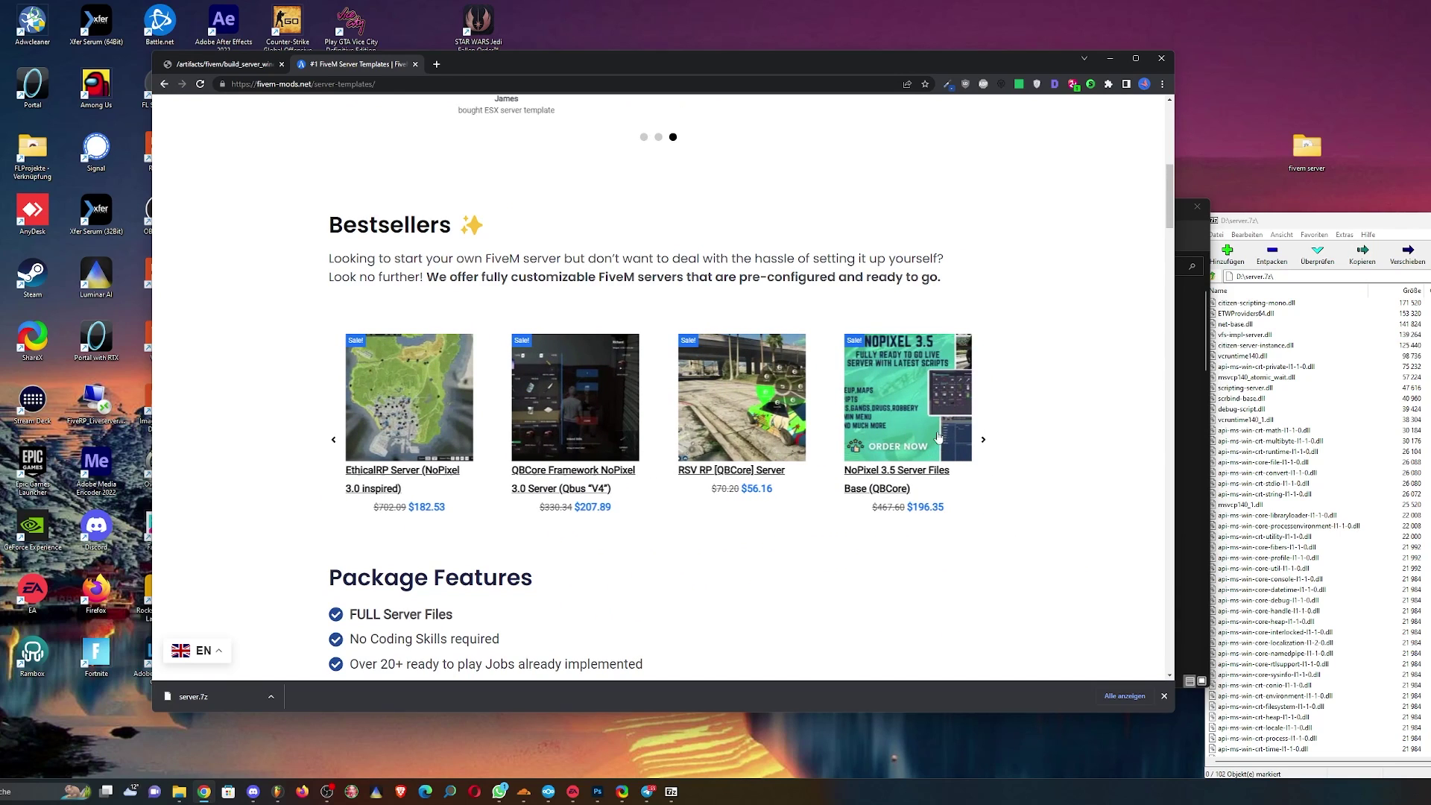
left_click(982, 441)
scroll(887, 376, "down", 9)
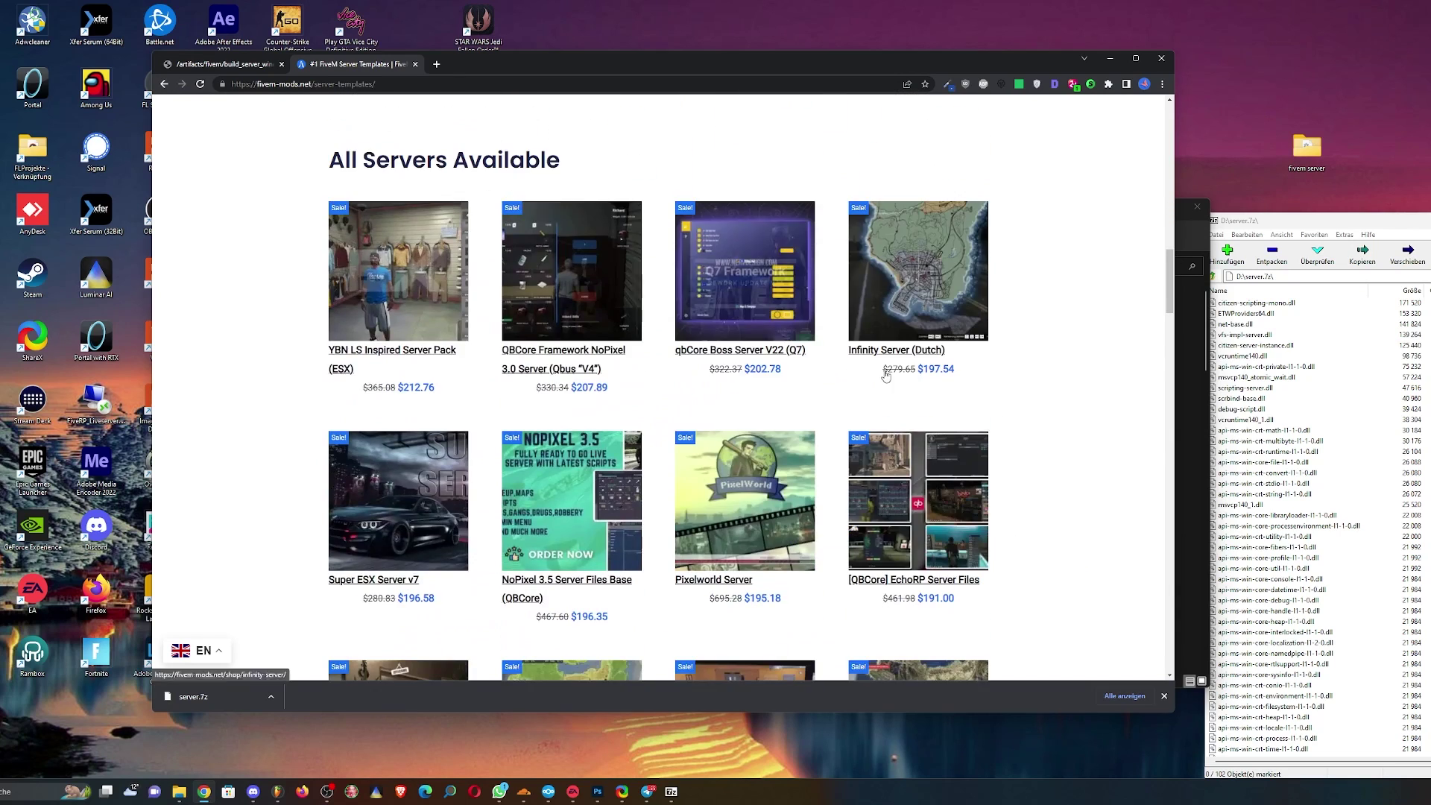
scroll(885, 376, "down", 3)
Open the Super ESX Server v7 product page and examine its price and purchase details
left_click(416, 257)
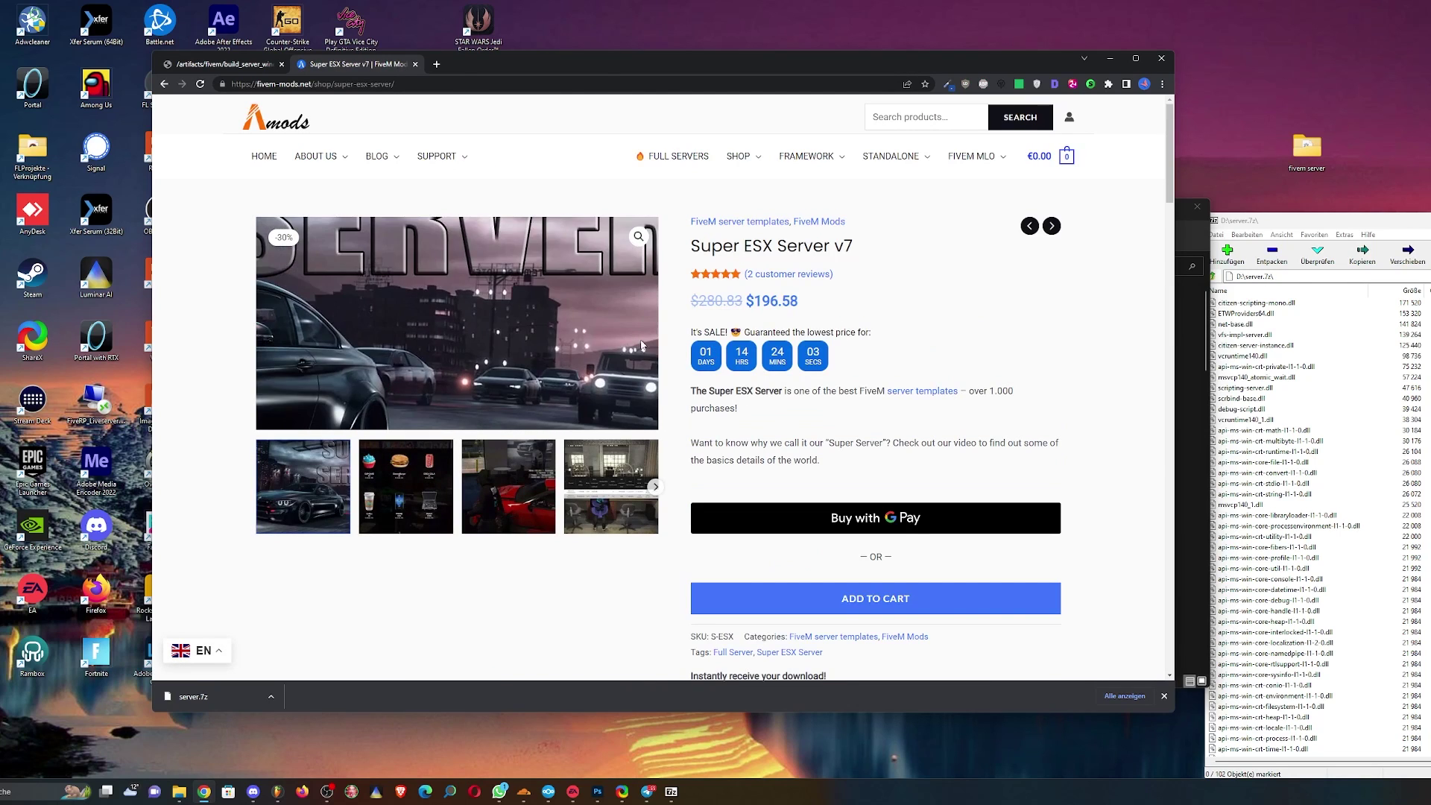
scroll(1058, 395, "down", 2)
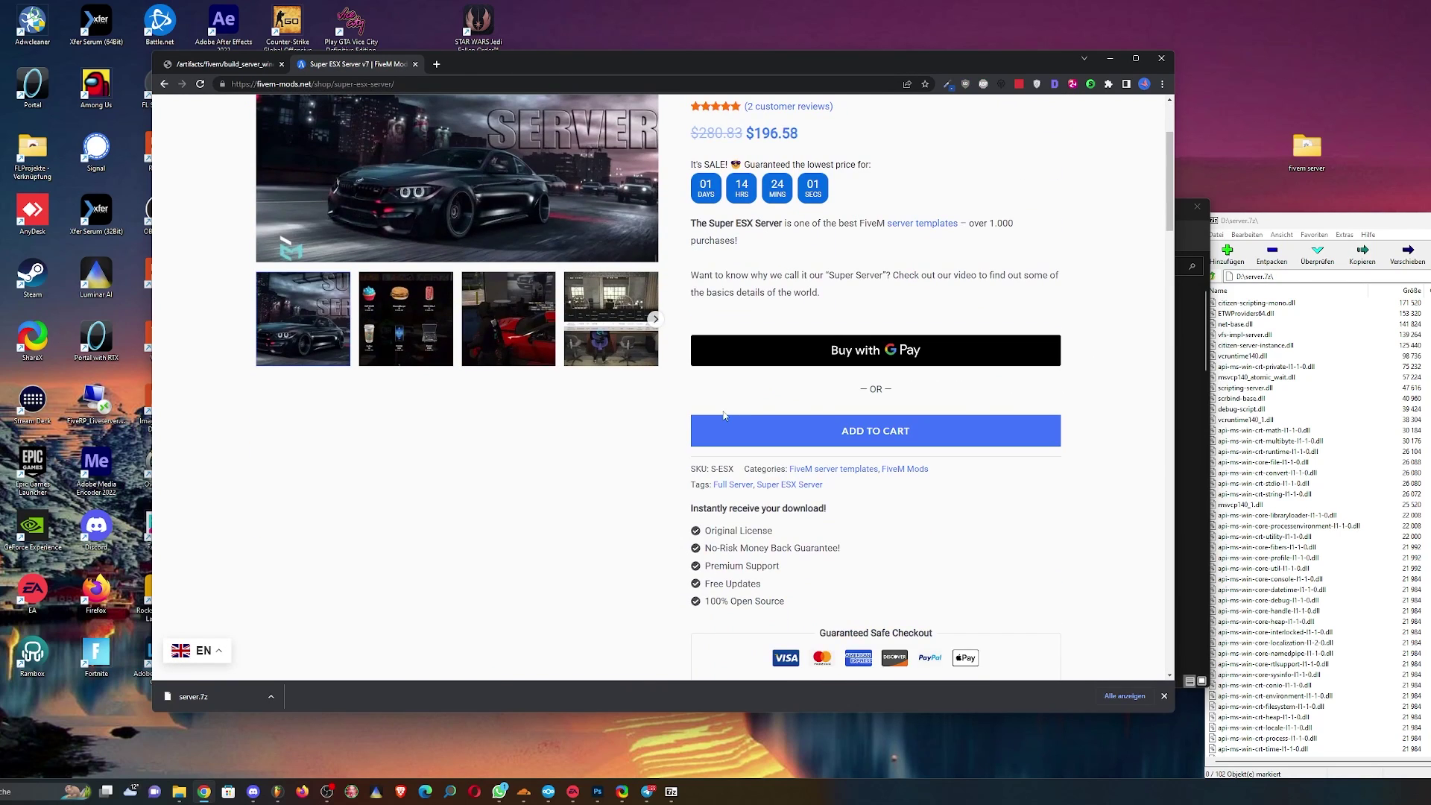
scroll(1057, 396, "up", 2)
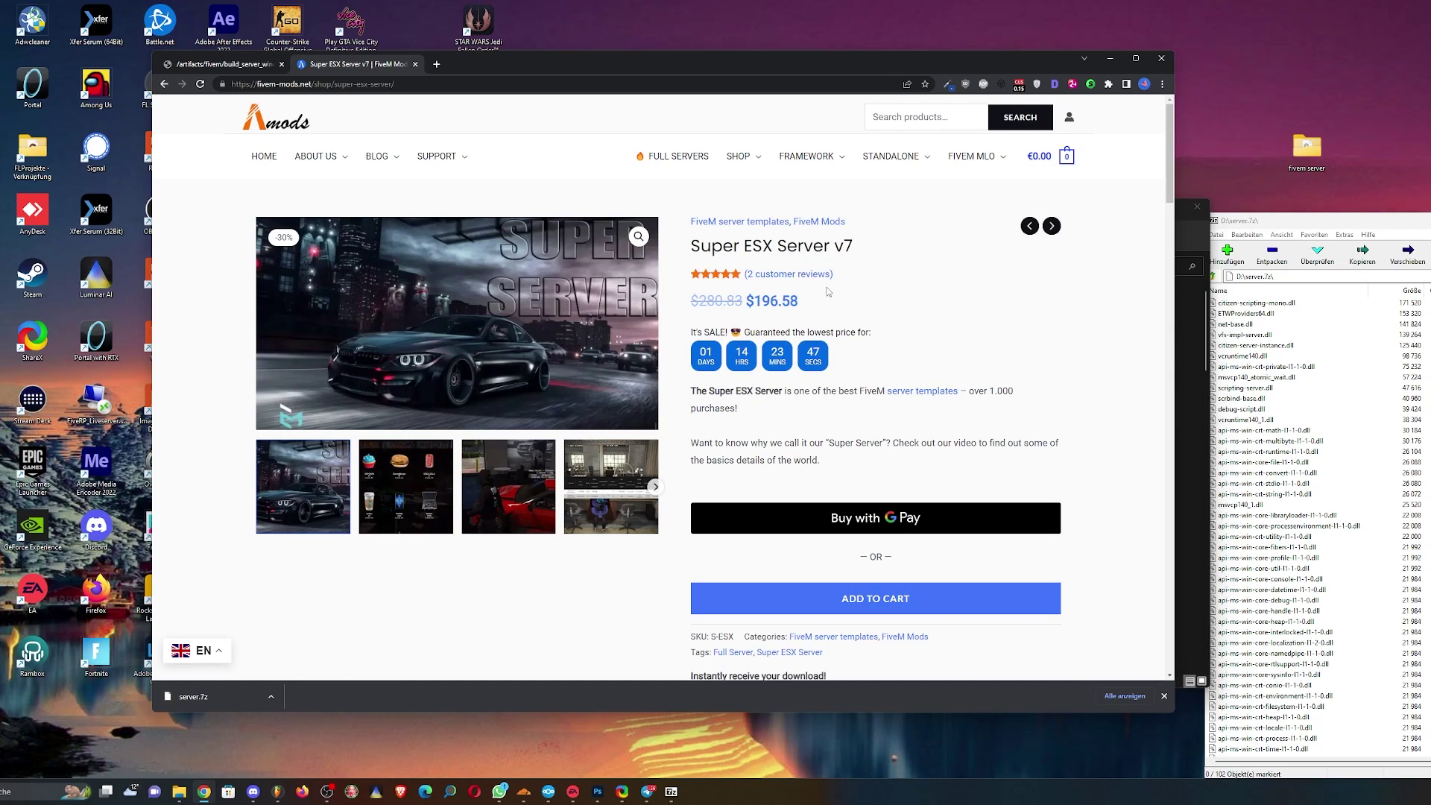
Bring the "fivem server" folder window forward, move it aside, and return to the product page in the browser
left_click(1188, 333)
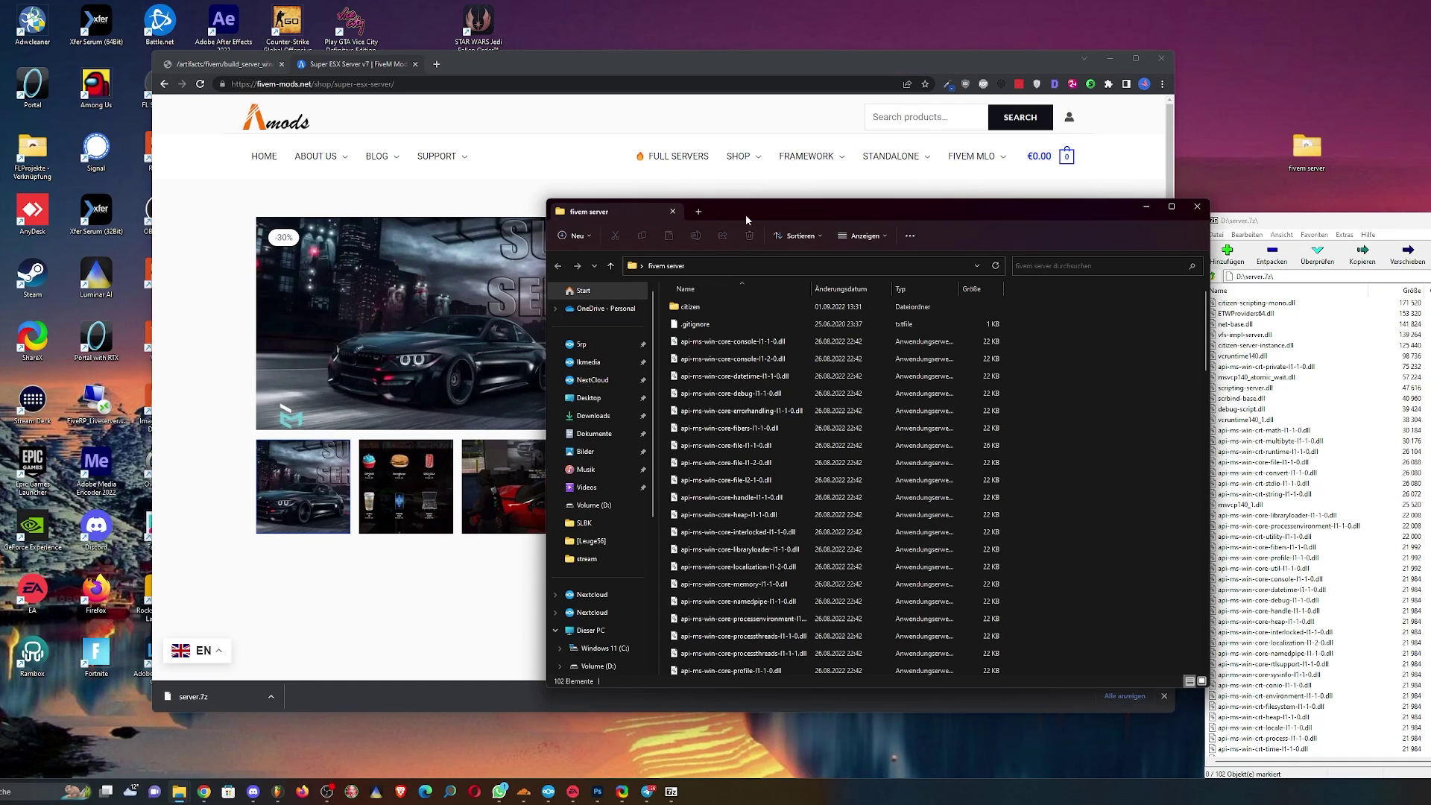
left_click_drag(745, 215, 849, 256)
left_click(698, 64)
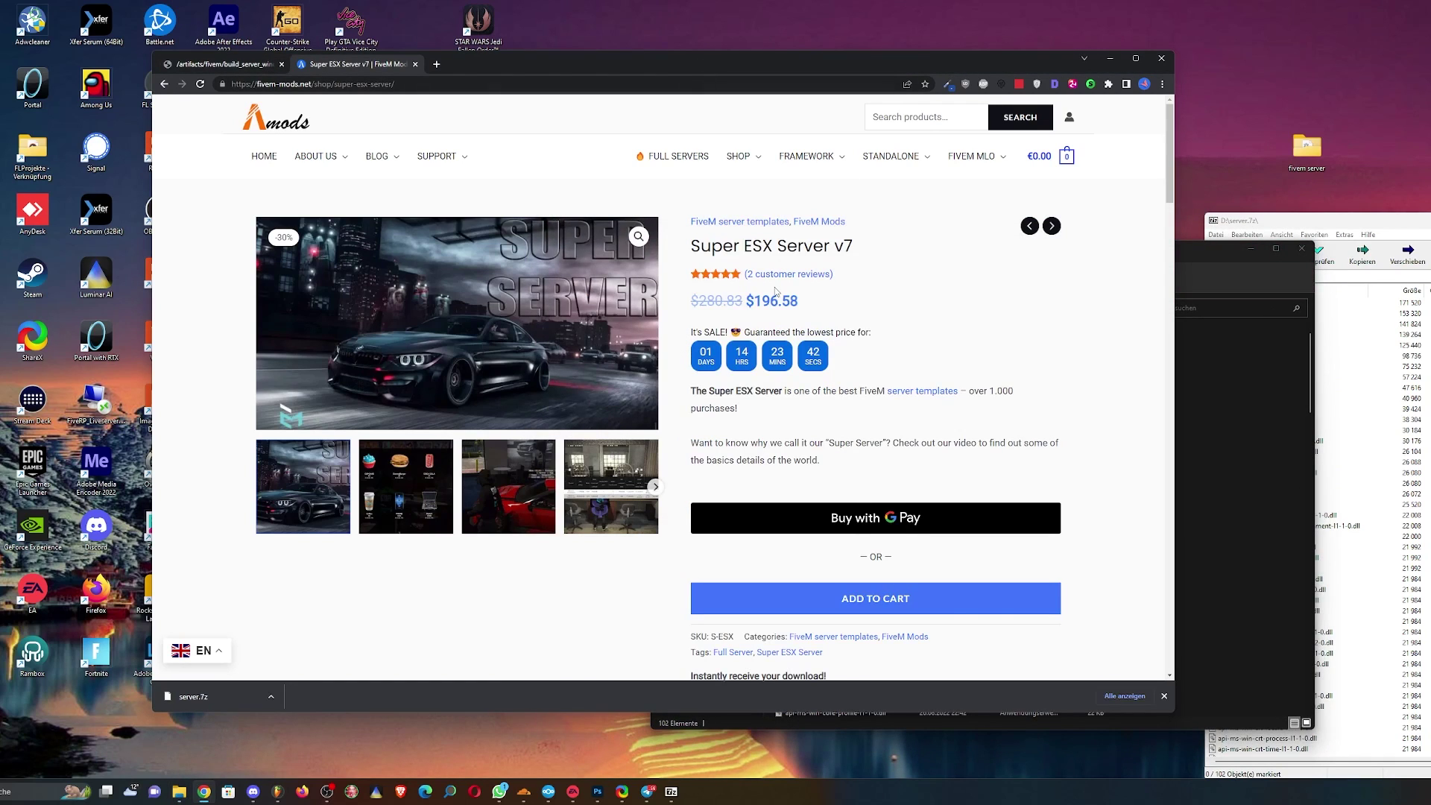
View the preview images in the Super ESX Server v7 product gallery
scroll(776, 291, "down", 1)
left_click(406, 419)
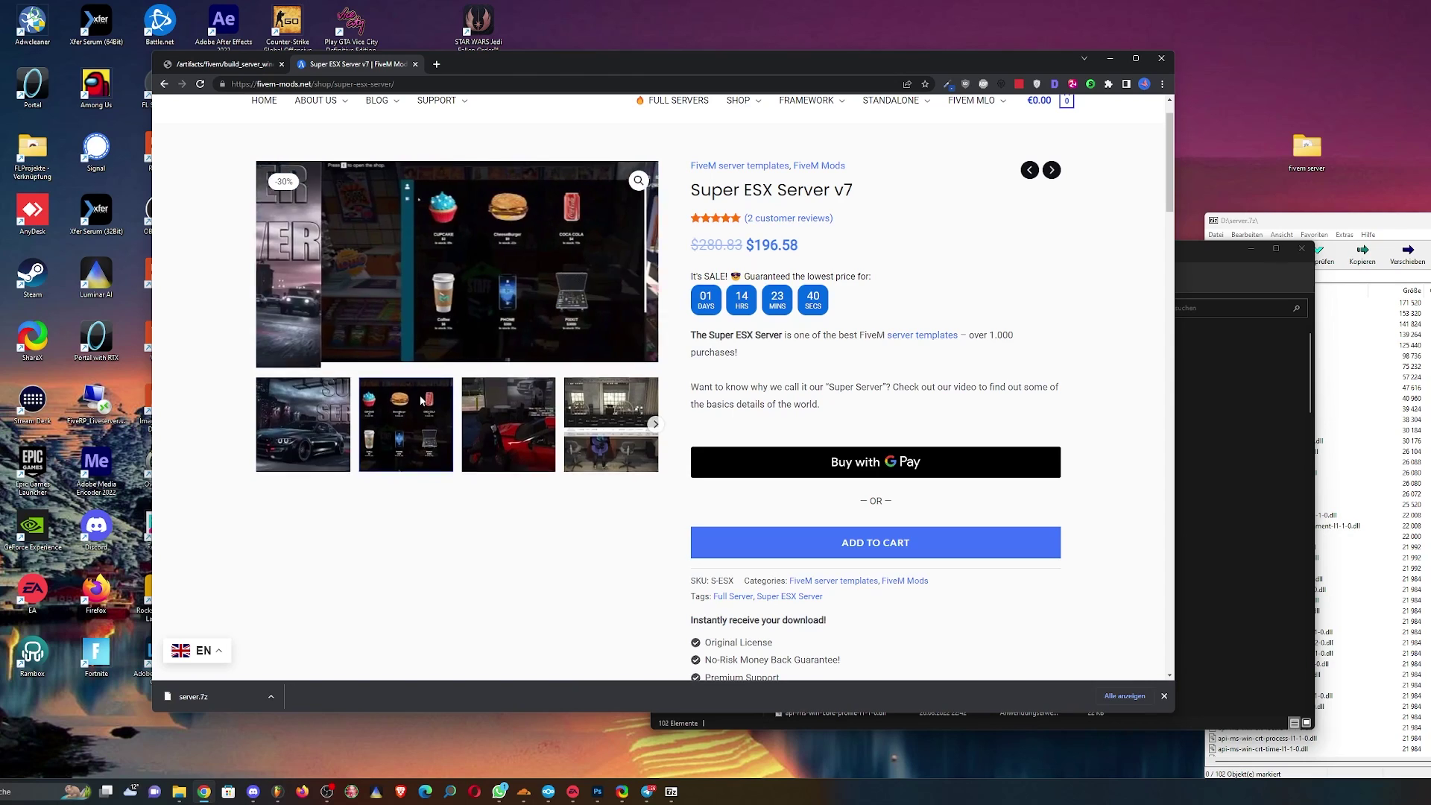
left_click(604, 443)
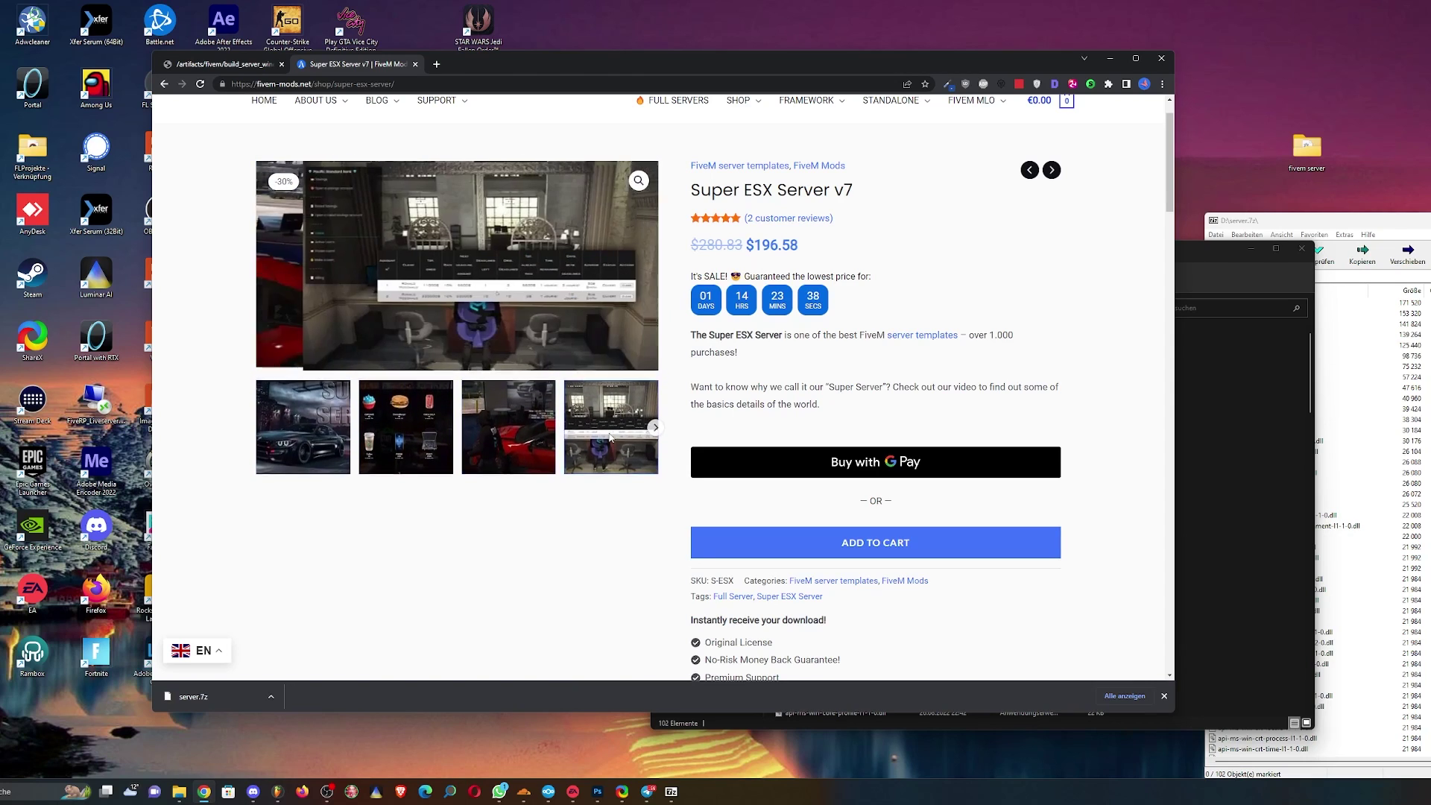
left_click(414, 453)
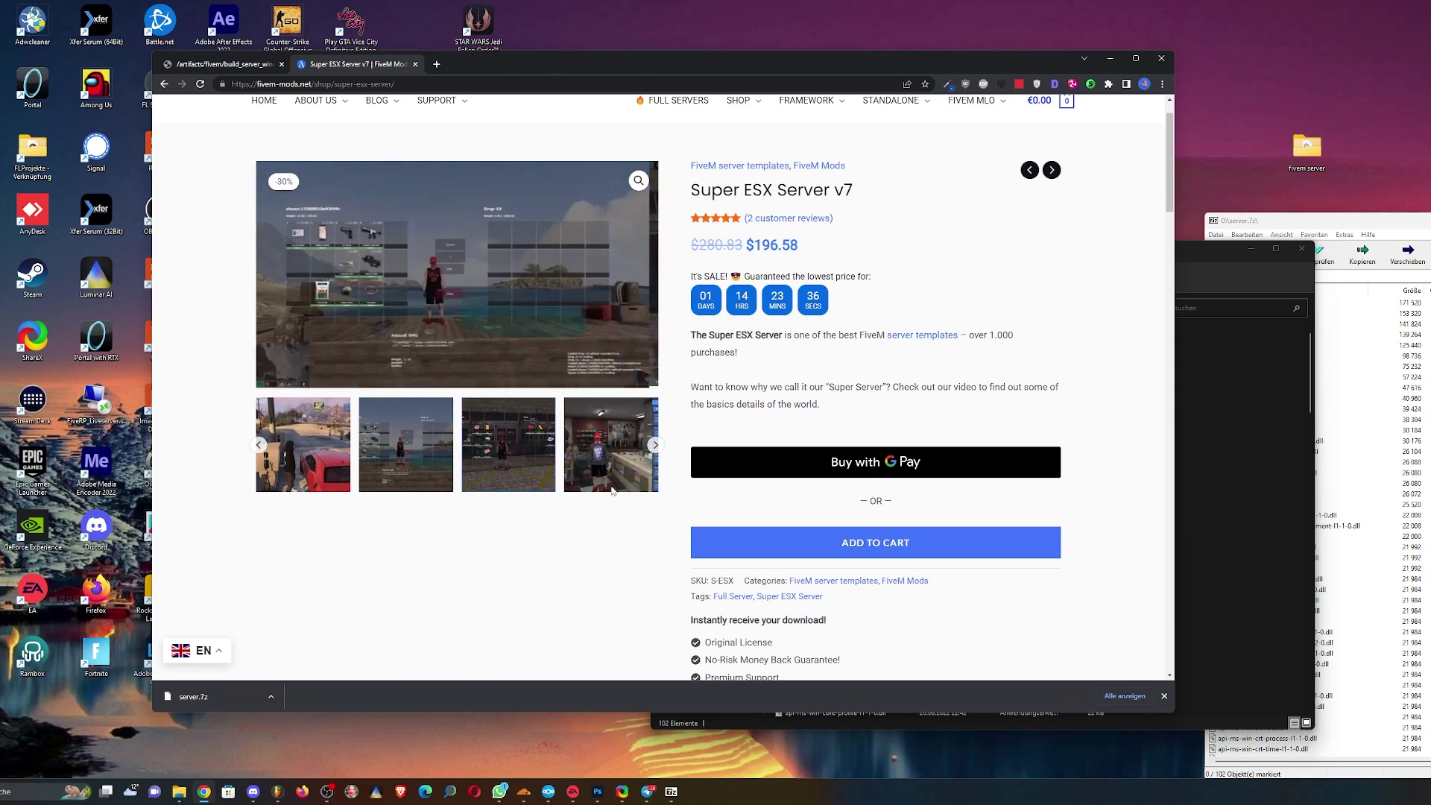
left_click(508, 450)
left_click(607, 448)
left_click(655, 448)
scroll(687, 409, "up", 1)
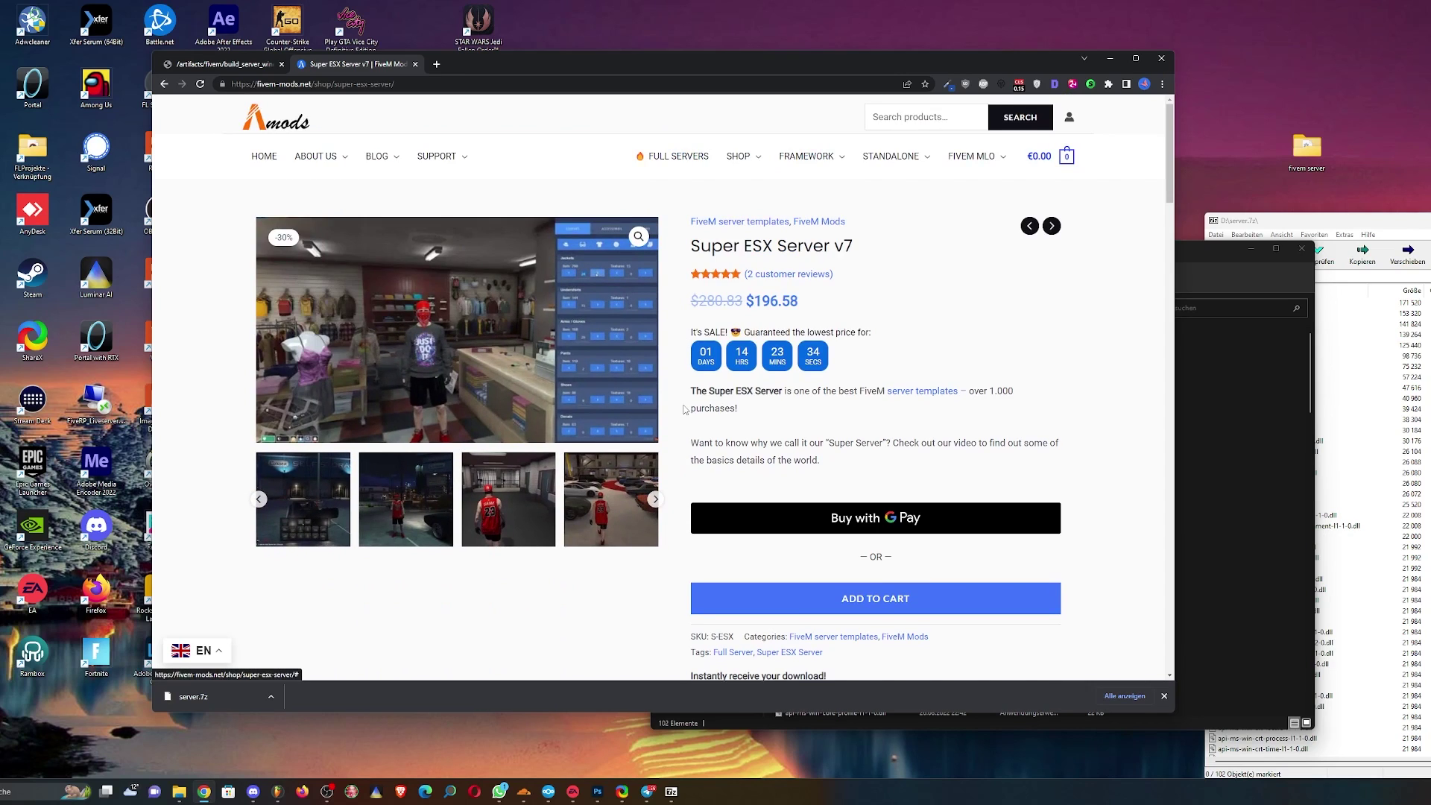
Examine the product's video preview section and return to the Full Servers page to review the package features
scroll(771, 423, "down", 10)
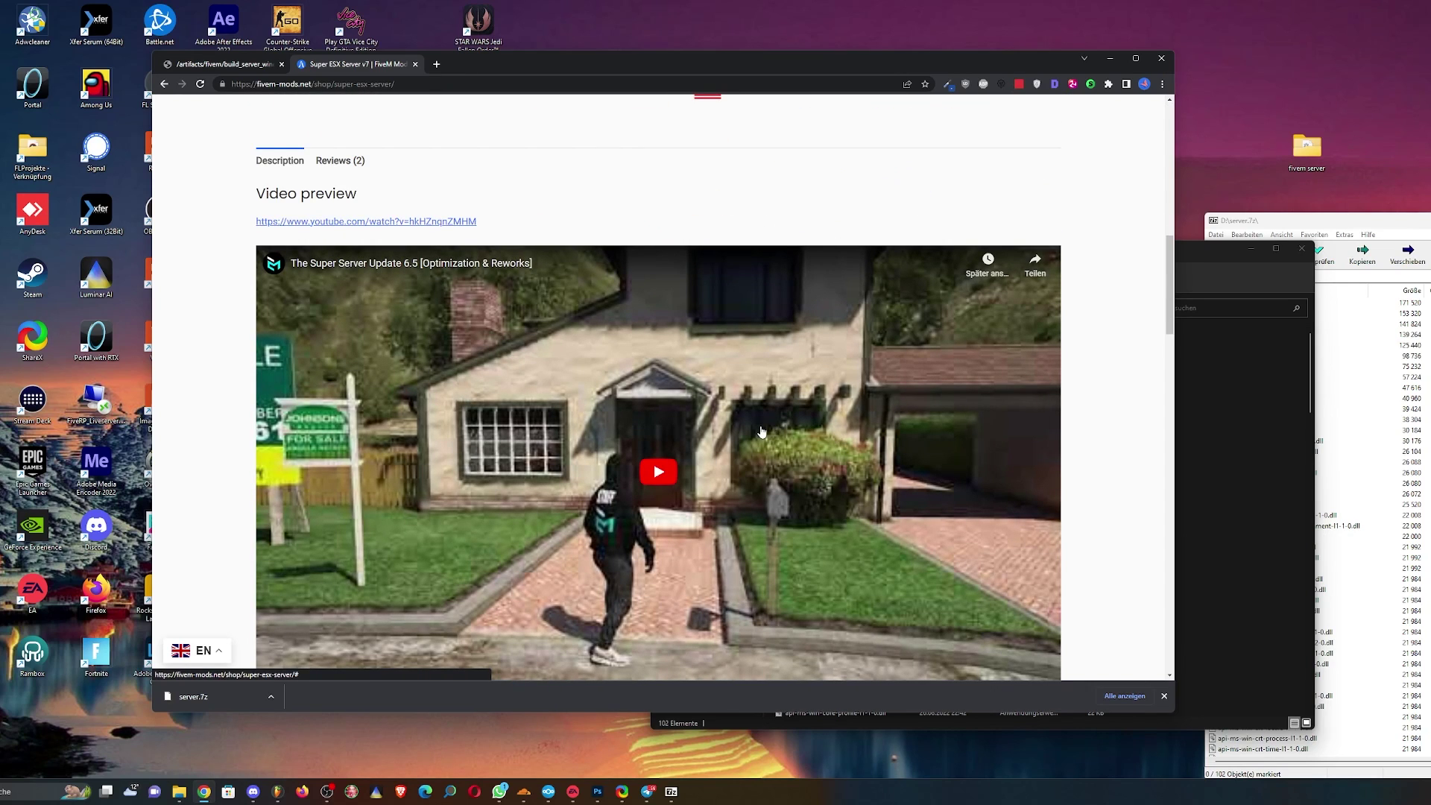
scroll(761, 432, "down", 2)
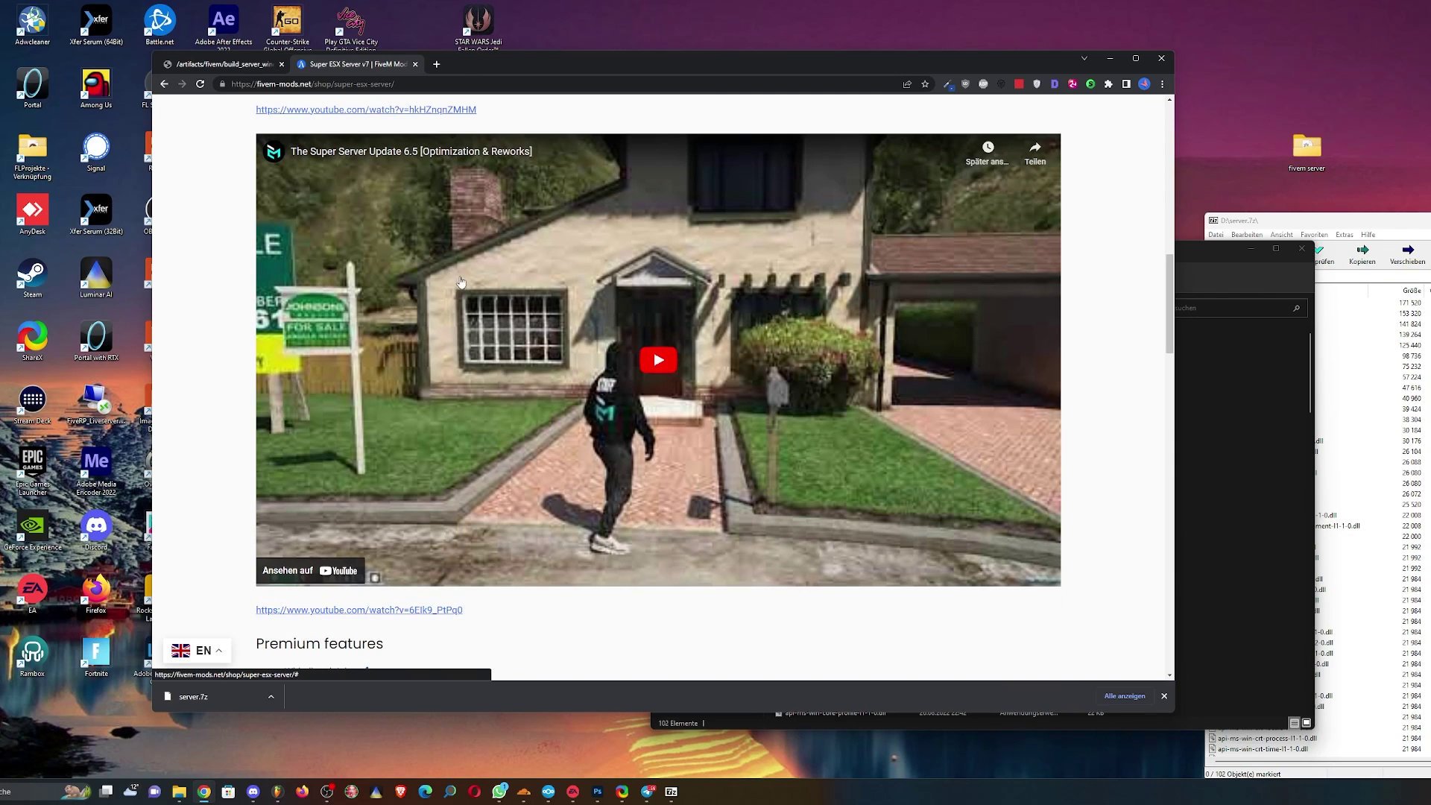
scroll(462, 279, "up", 12)
left_click(683, 155)
scroll(698, 242, "down", 8)
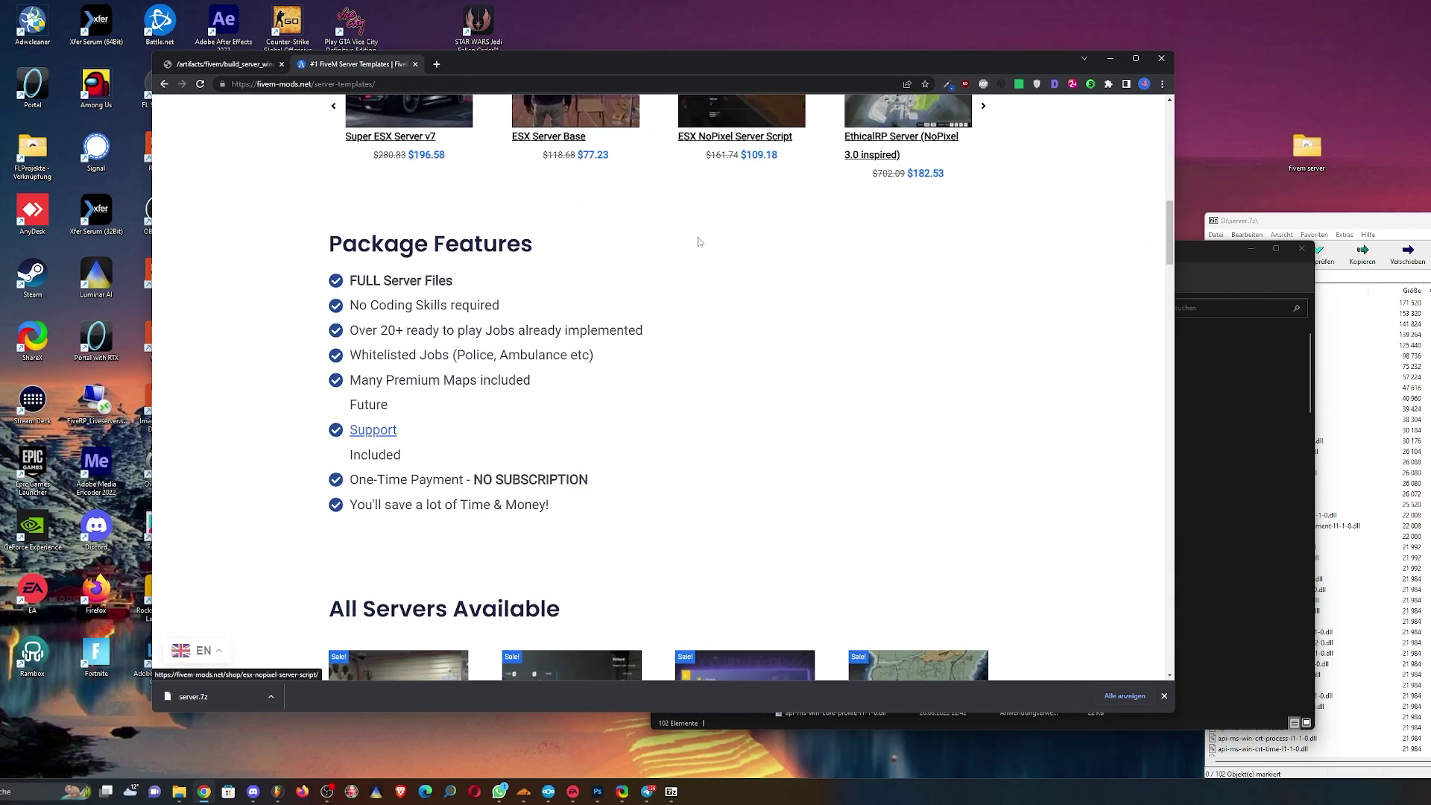
Open the ESX NoPixel Server Script product page and examine its images, price, and description
scroll(698, 243, "up", 2)
left_click(727, 231)
mouse_move(865, 156)
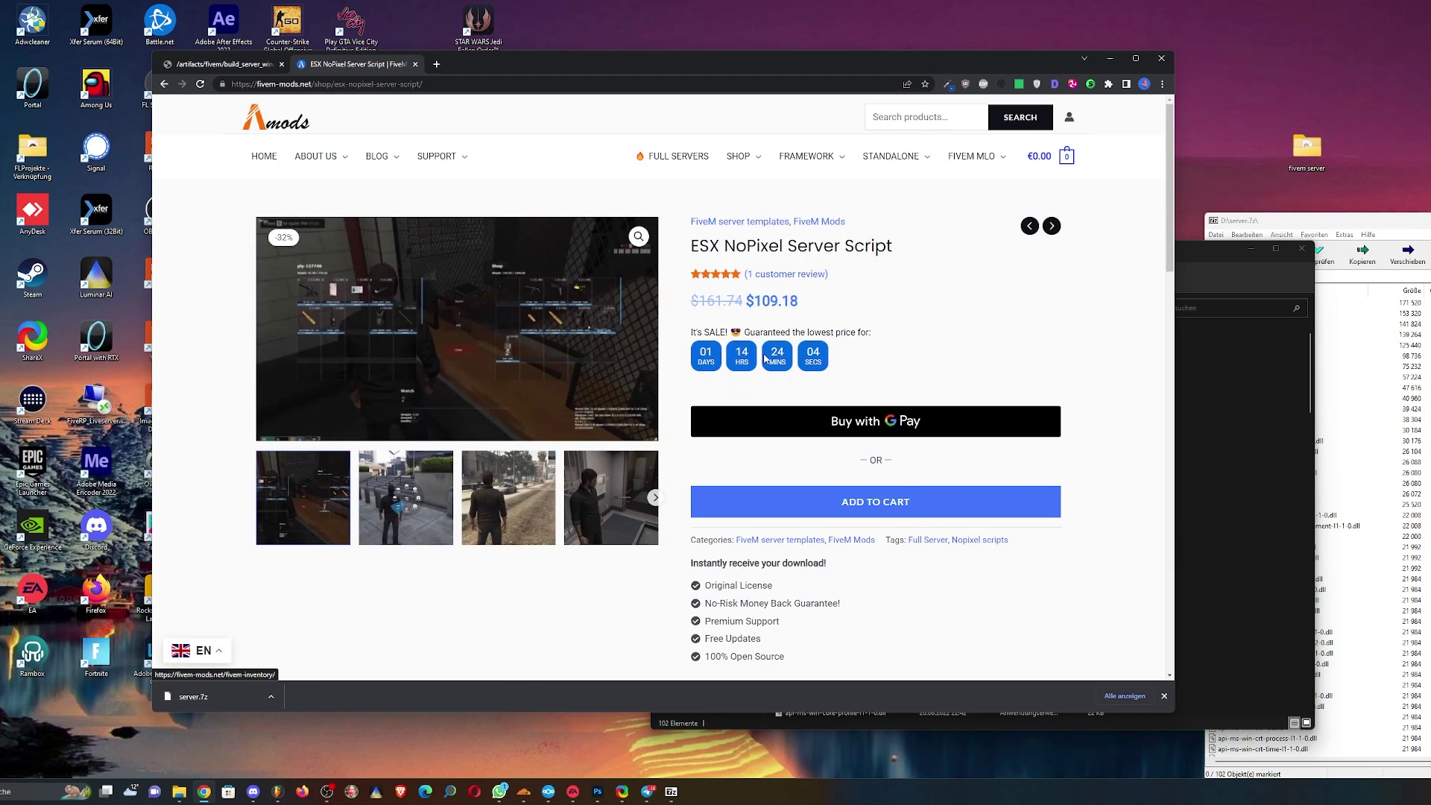
scroll(586, 309, "down", 6)
scroll(588, 309, "up", 5)
scroll(642, 281, "down", 6)
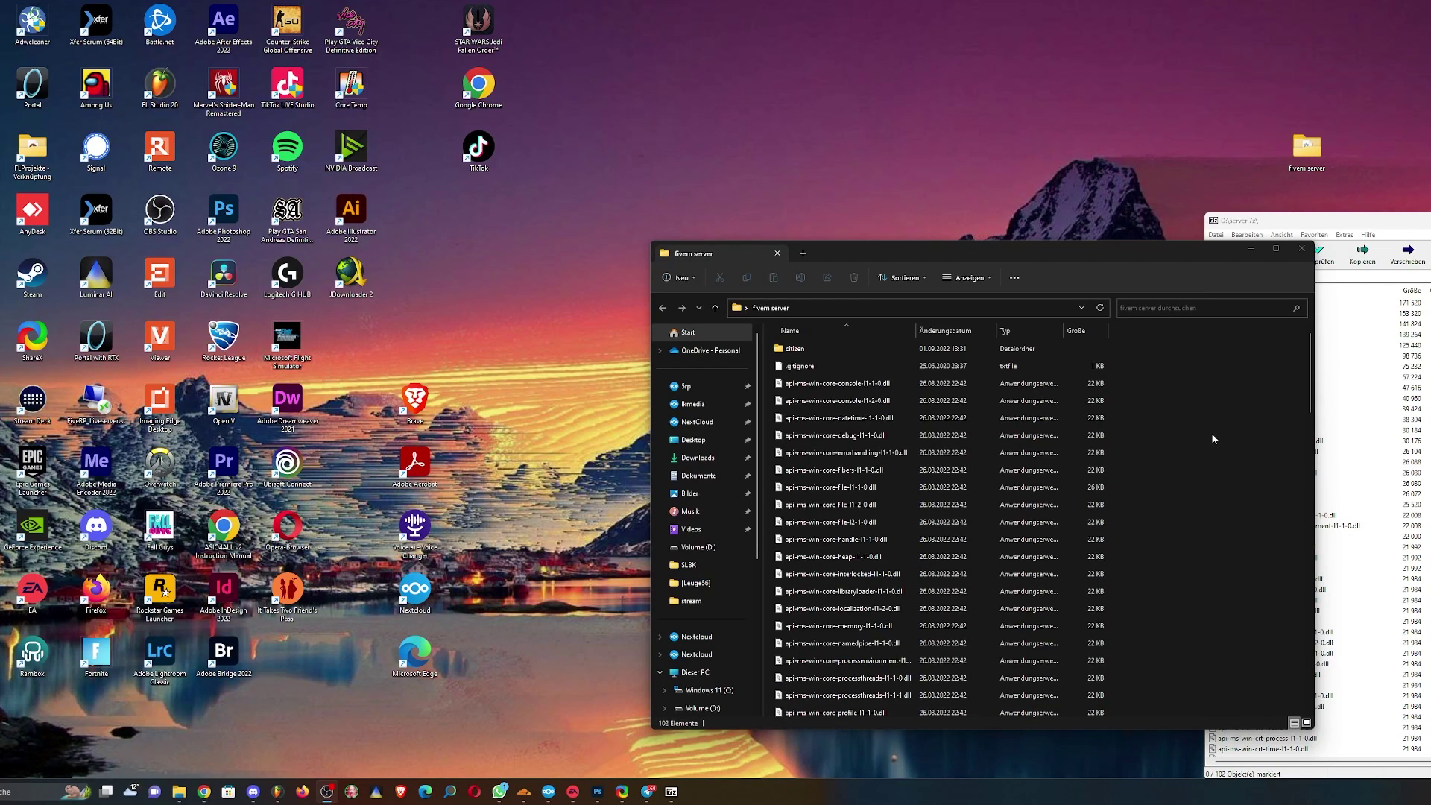
Run FXServer.exe from the "fivem server" folder and dismiss the Windows Defender Firewall alert
scroll(1213, 439, "down", 12)
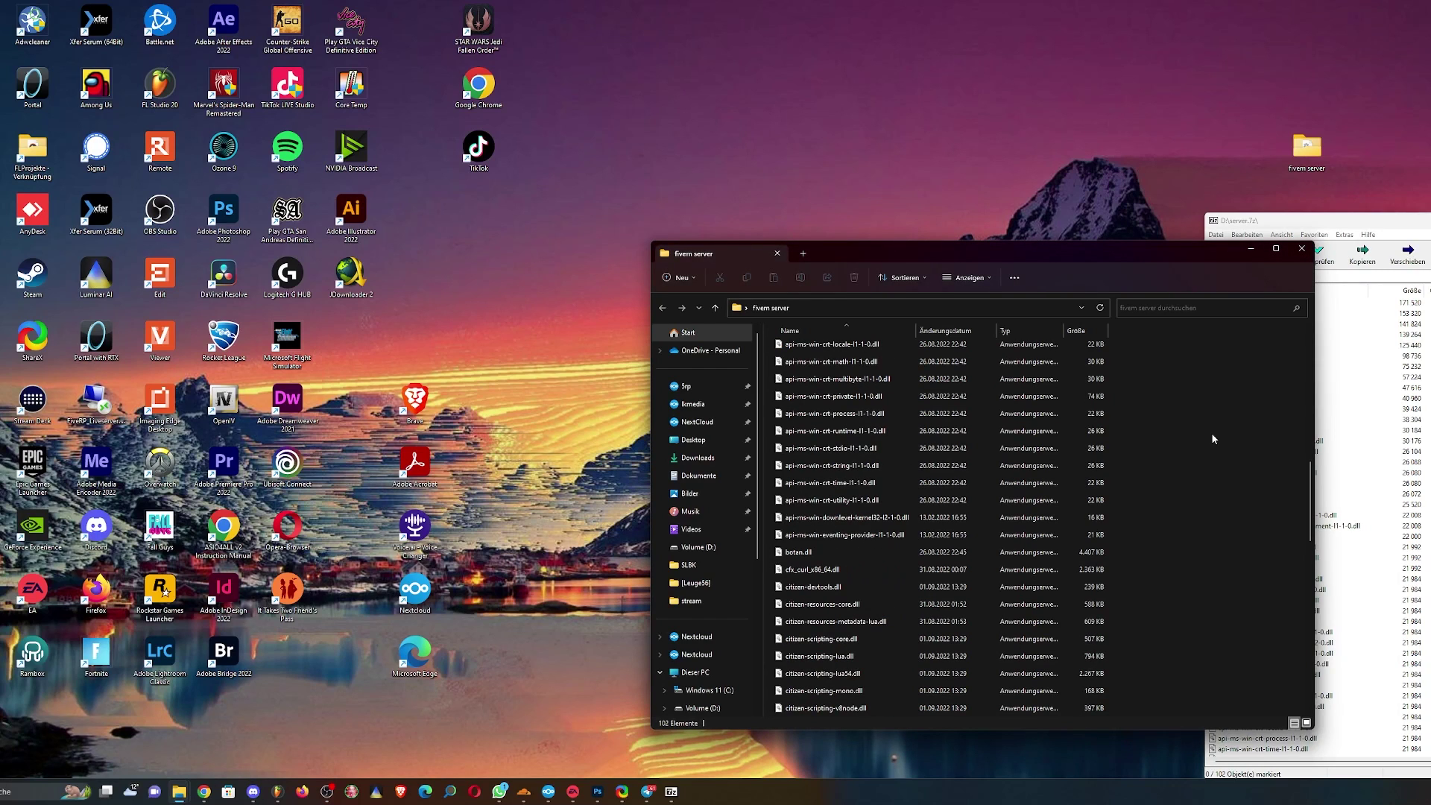
scroll(1206, 436, "down", 6)
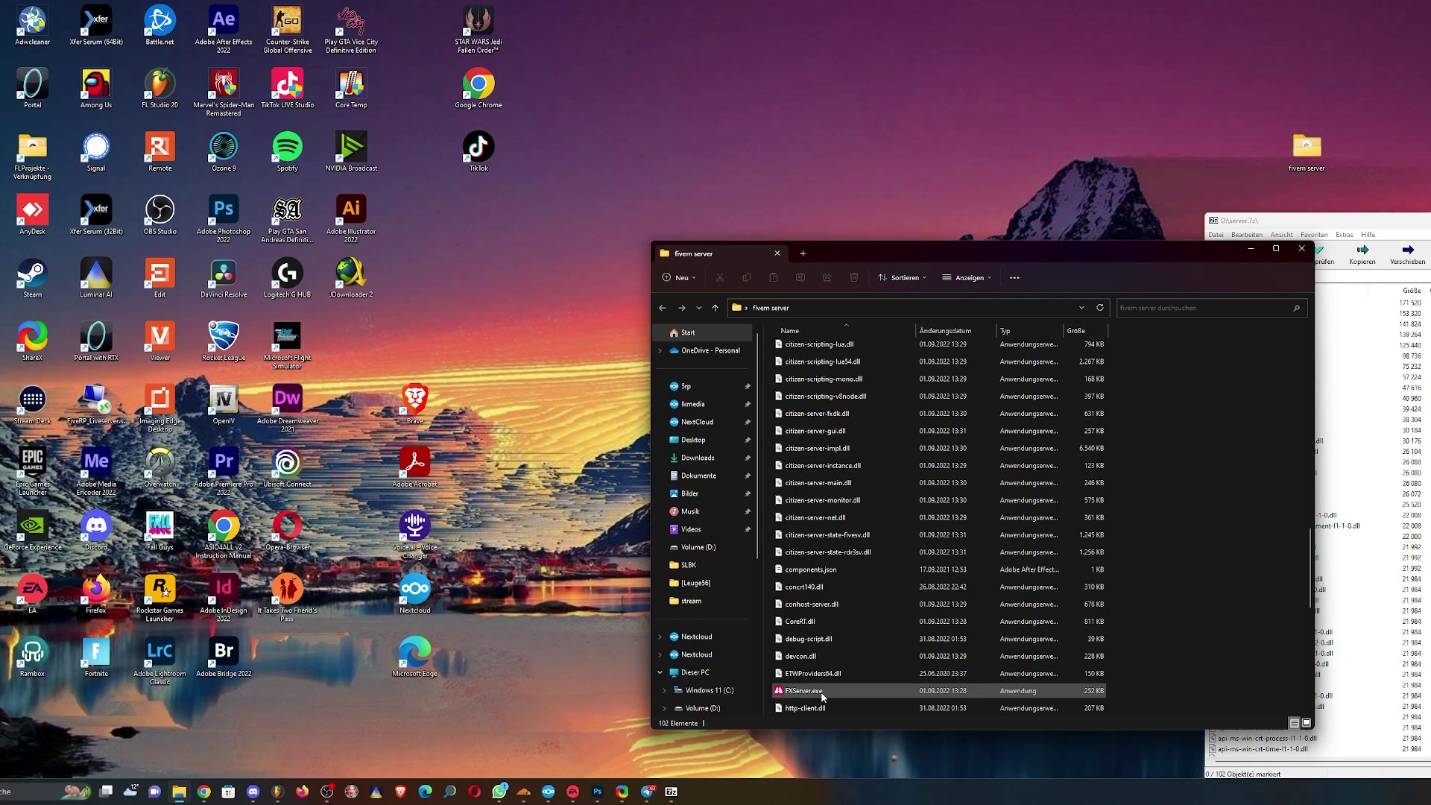
left_click(805, 690)
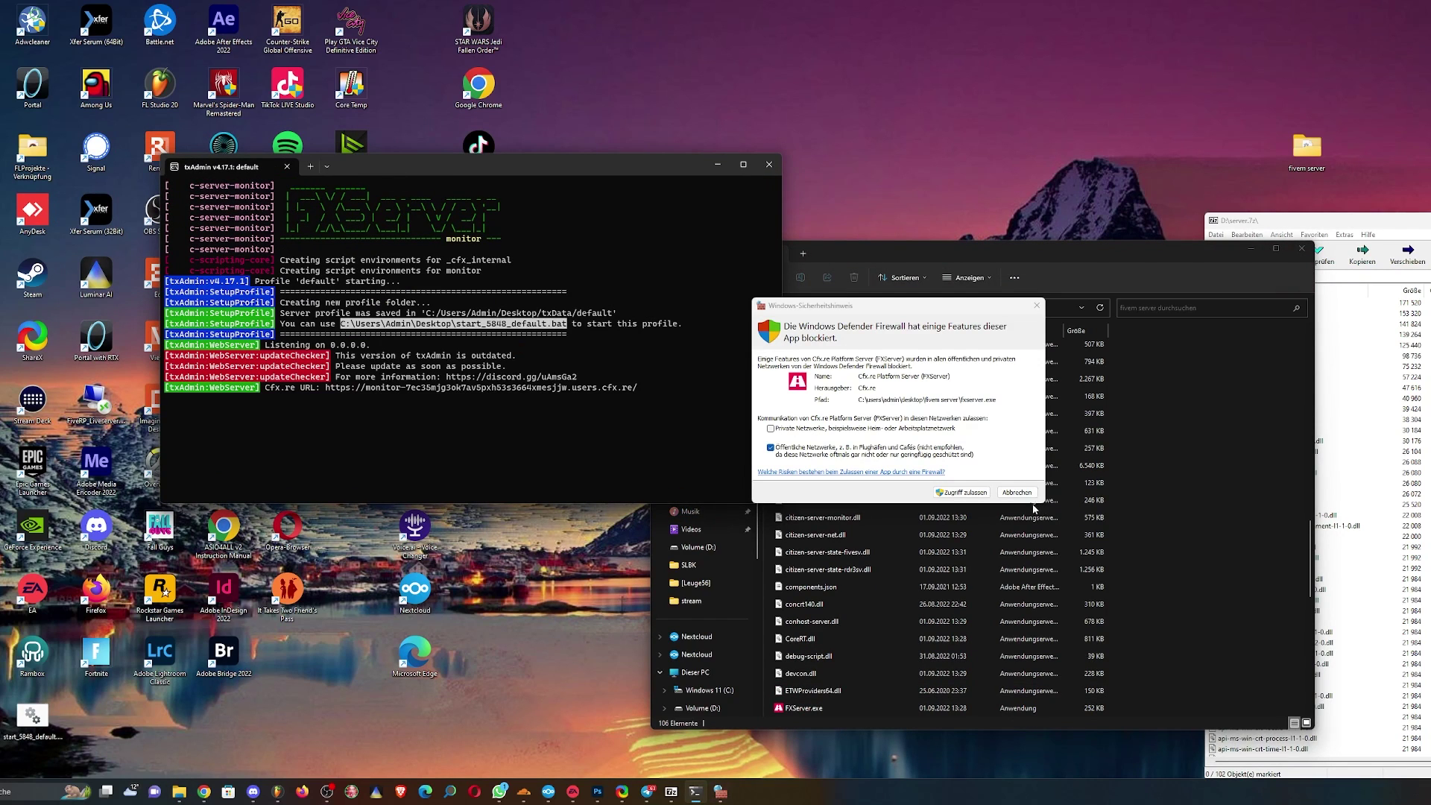
key("Escape")
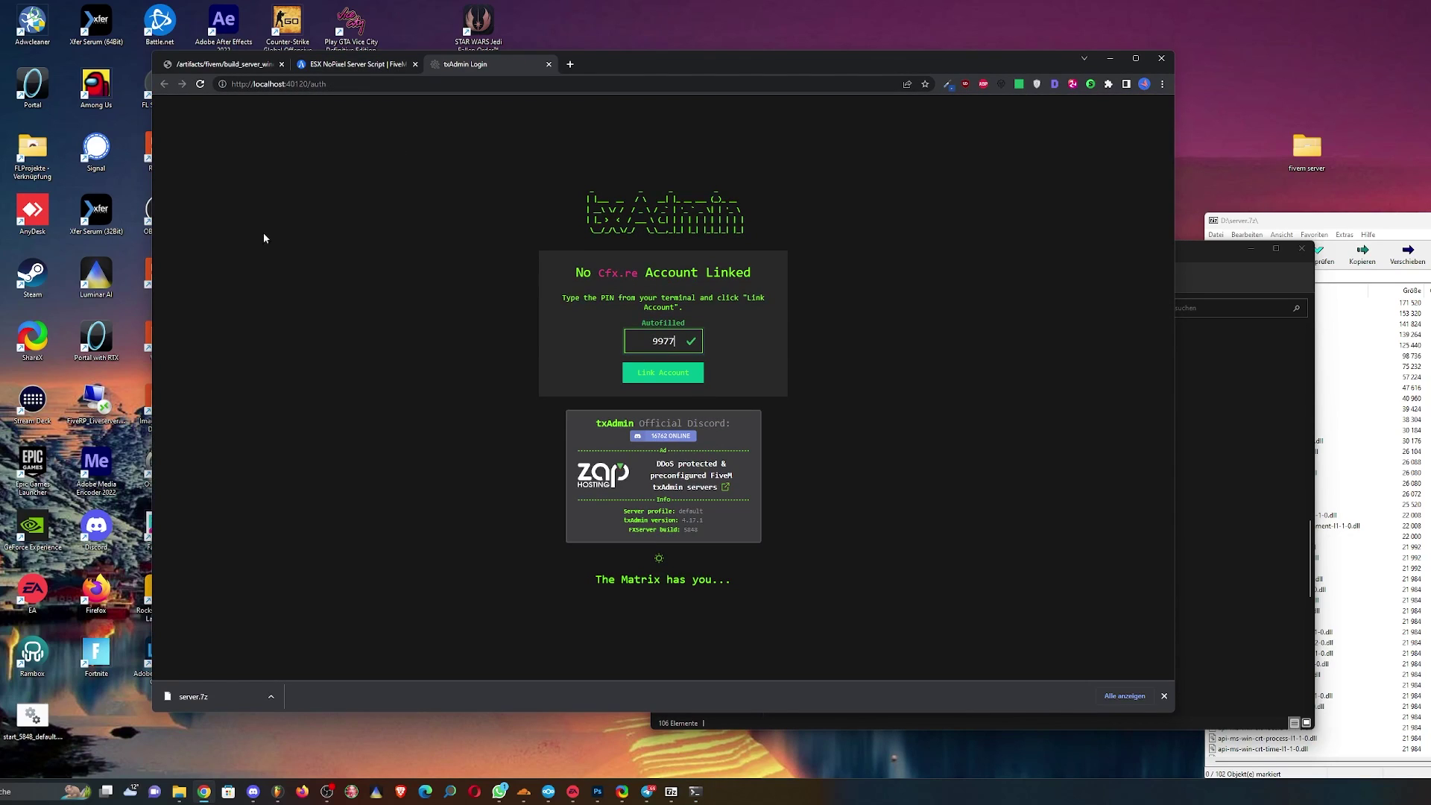
Link the Cfx.re account with the autofilled PIN and create the txAdmin master account with a confirmed backup password, agreeing to the terms
left_click(677, 375)
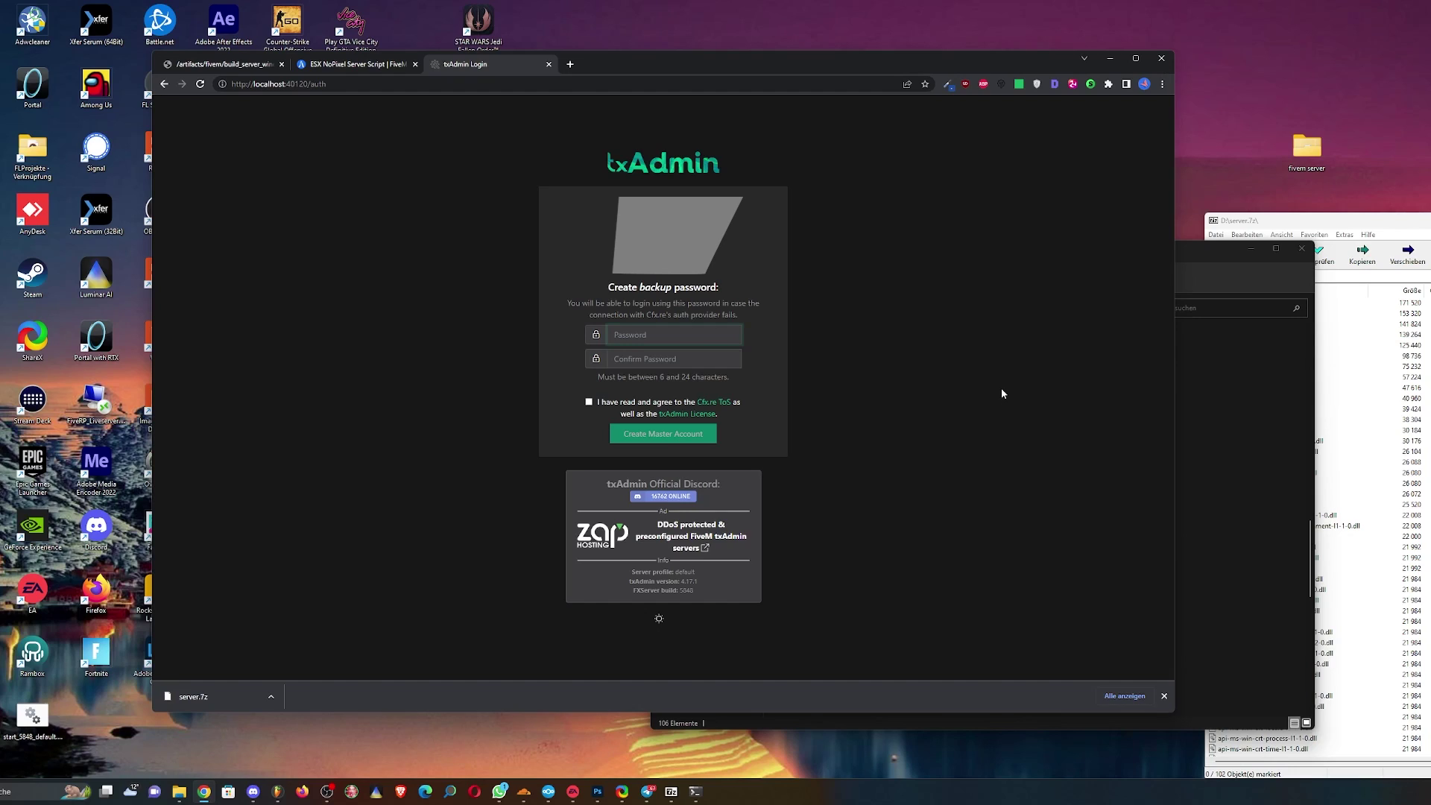
type("********")
key("Tab")
type("********")
key("ctrl+a")
type("******")
left_click_drag(675, 339, 566, 343)
type("******")
left_click(588, 402)
left_click(634, 434)
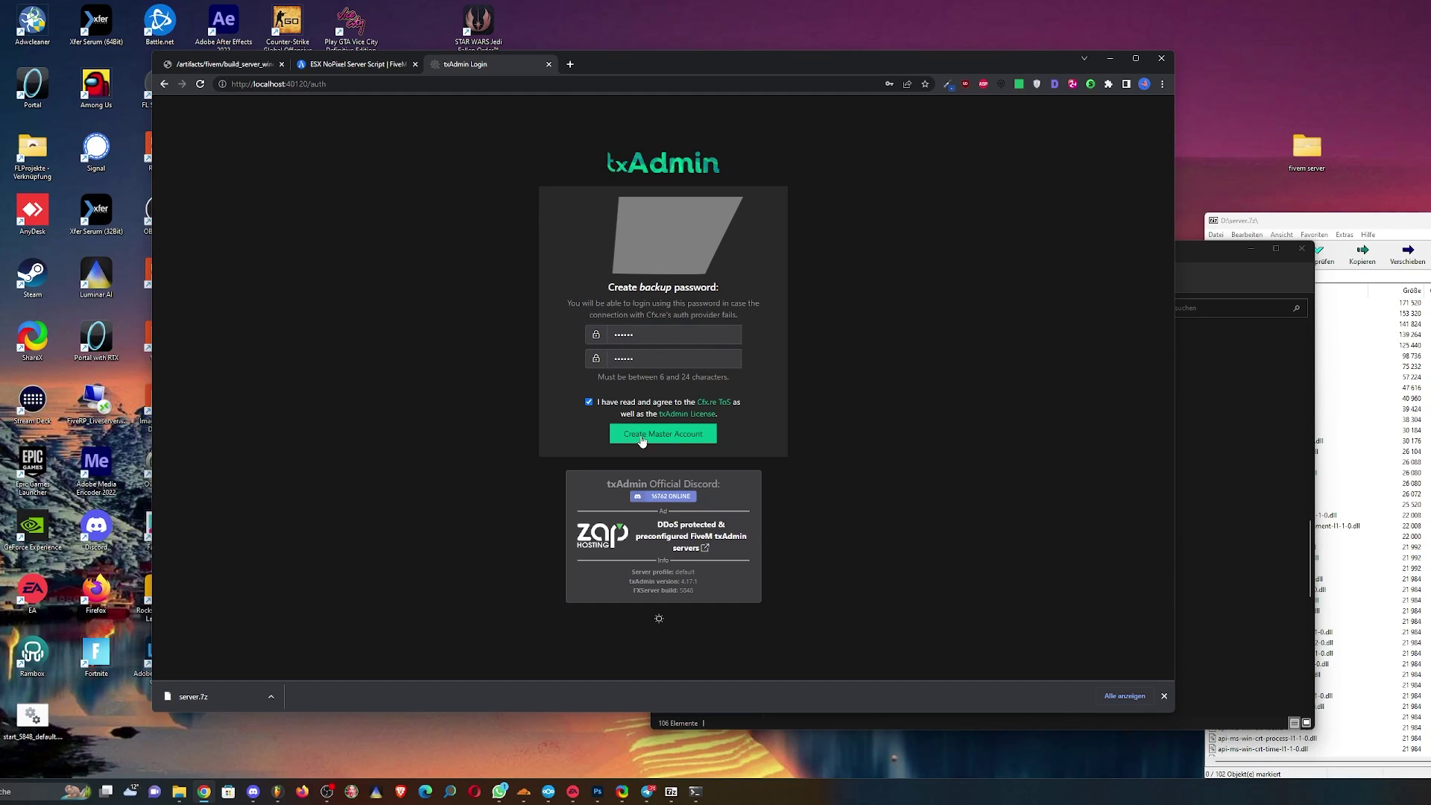
Keep the server name "change-me" in the txAdmin setup and choose Popular Recipes as the deployment type
left_click(530, 262)
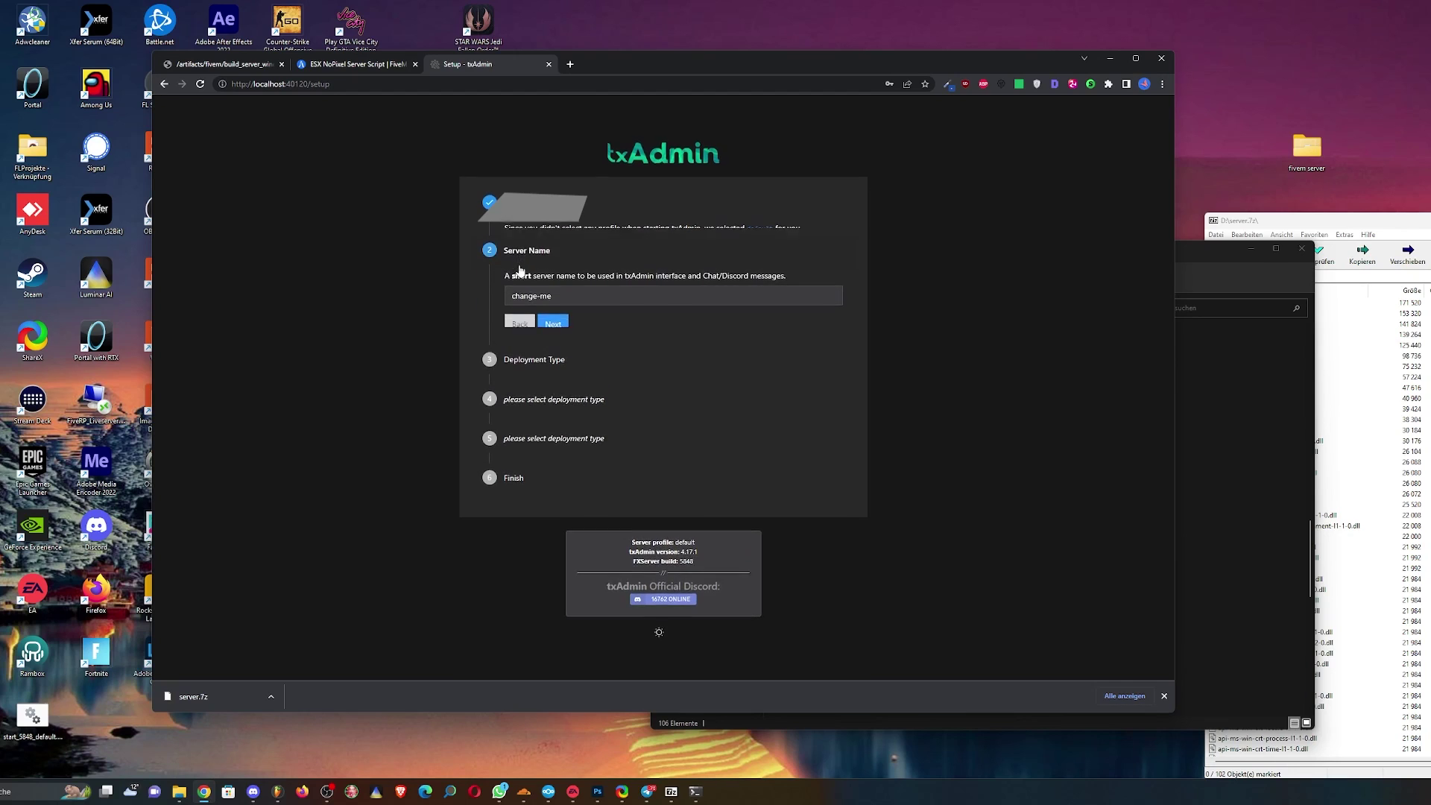
left_click(560, 315)
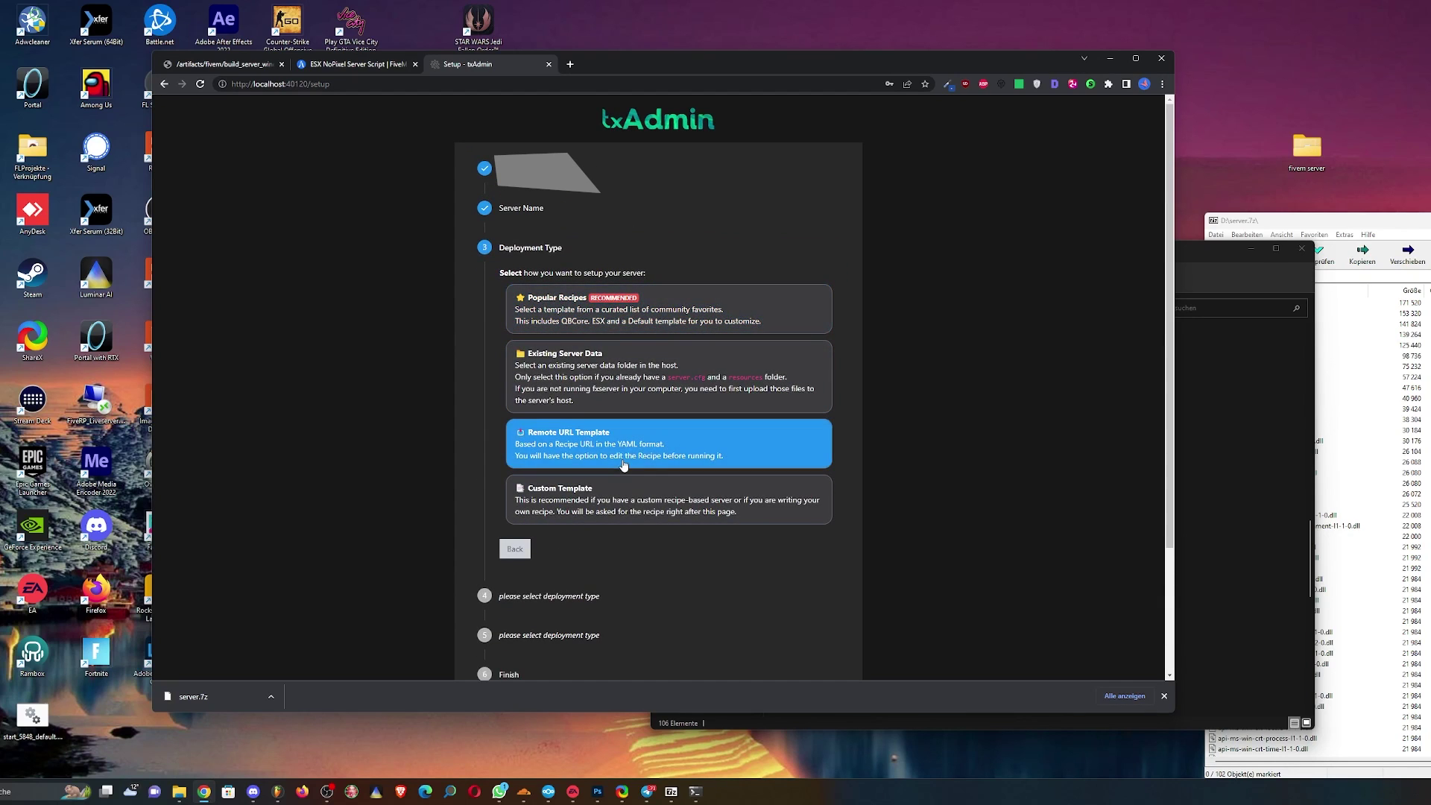
left_click(683, 313)
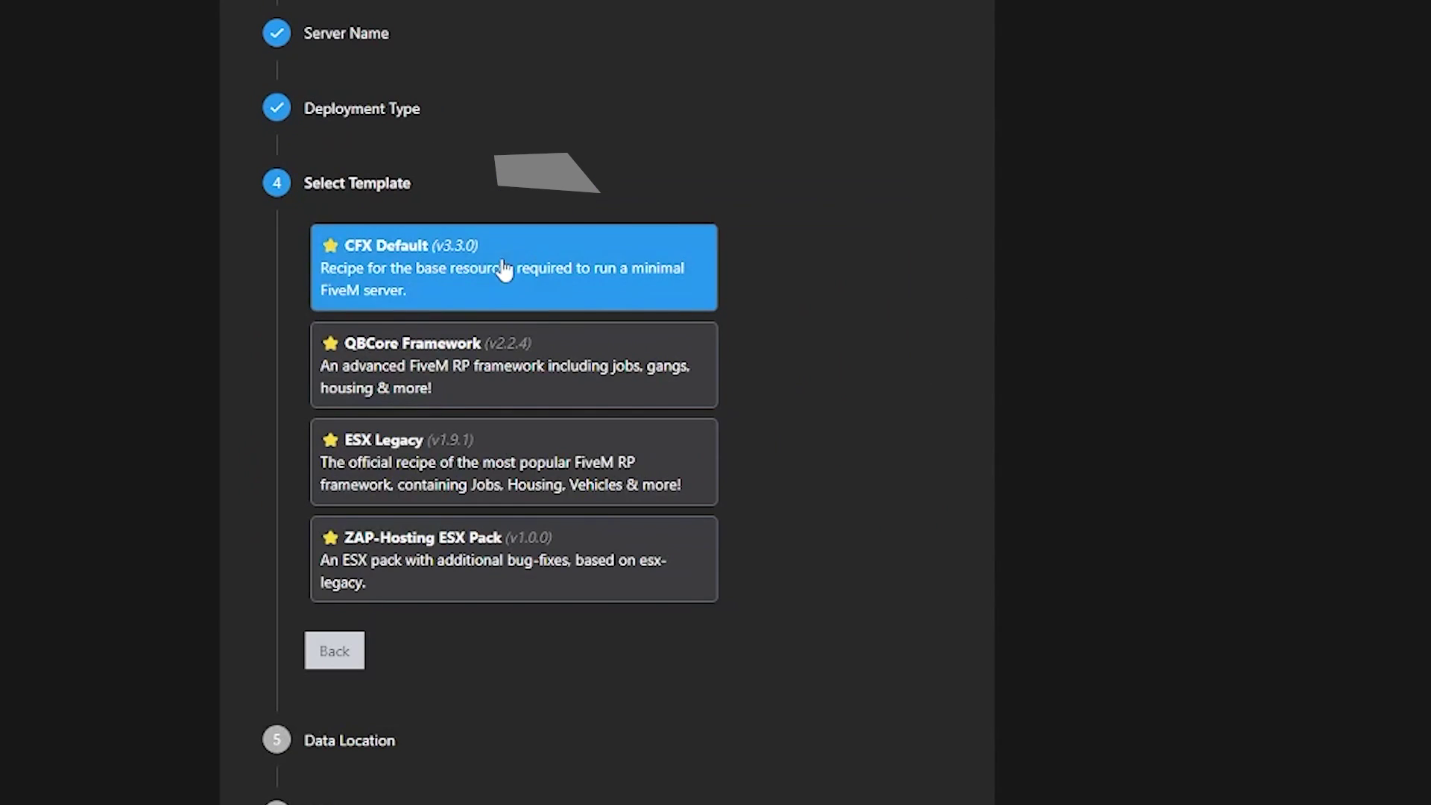
Select the CFX Default template and save the suggested data location to proceed to the recipe deployer
left_click(511, 305)
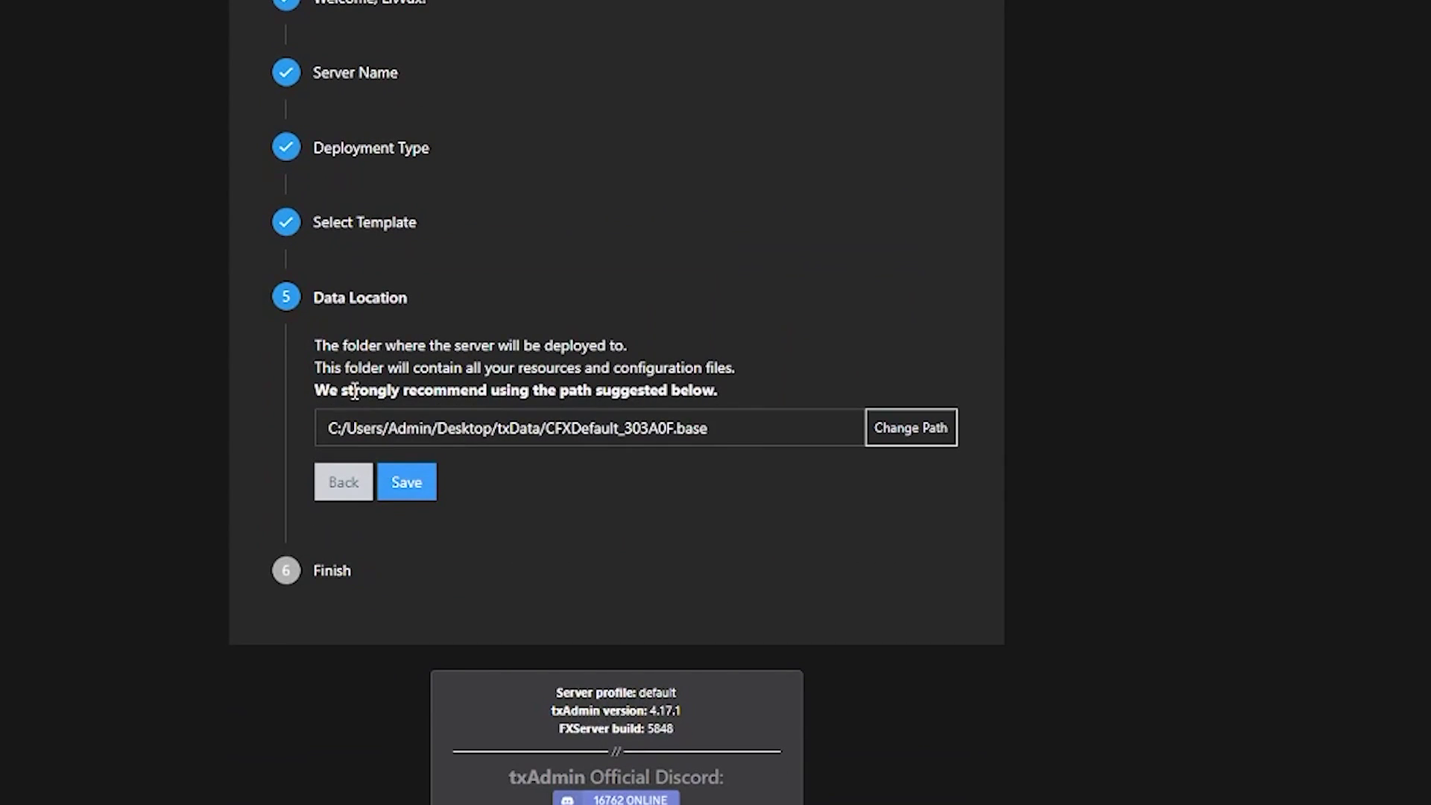
left_click(407, 485)
left_click(428, 554)
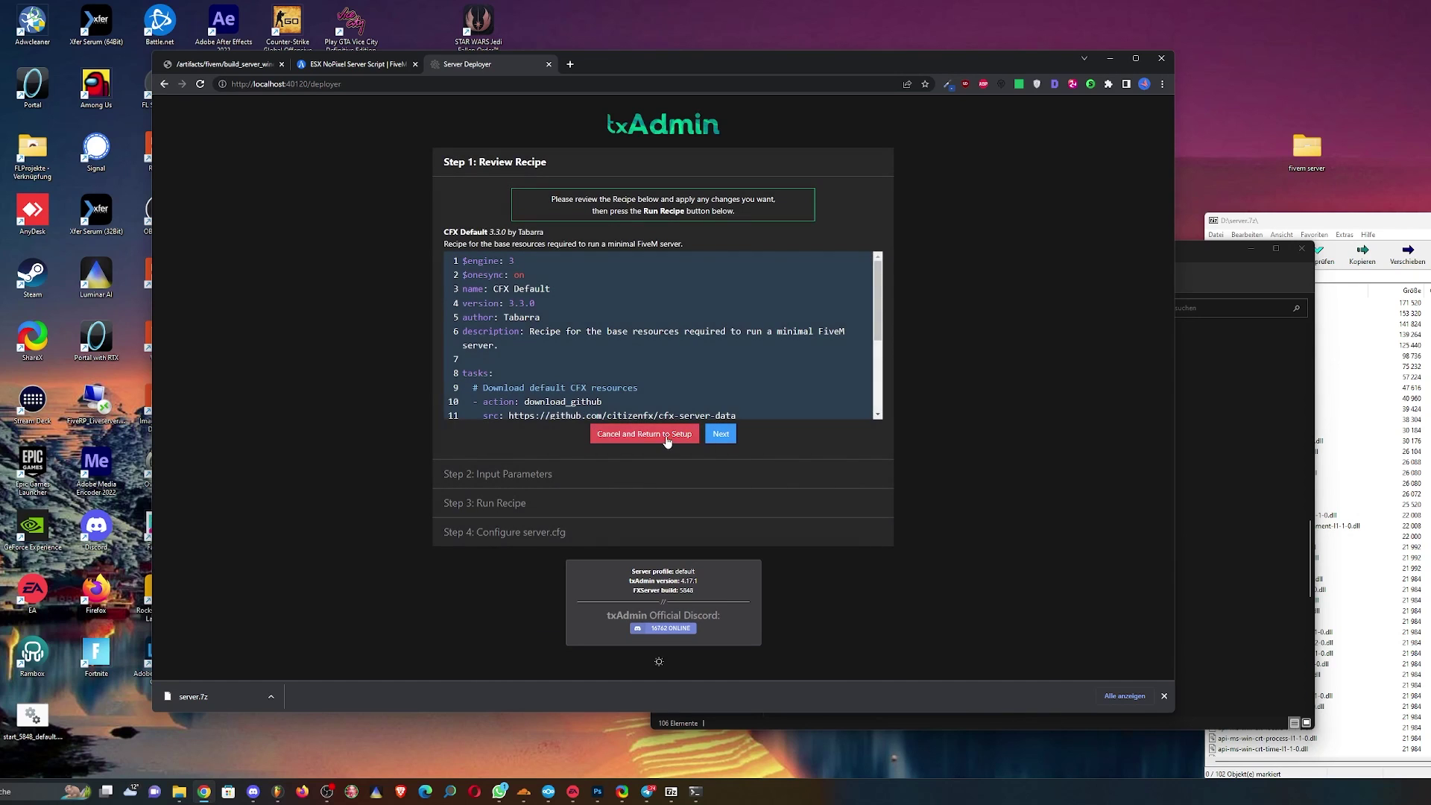
Accept the CFX Default recipe unchanged and open Keymaster for the server's license key, returning to the deployer
left_click(720, 434)
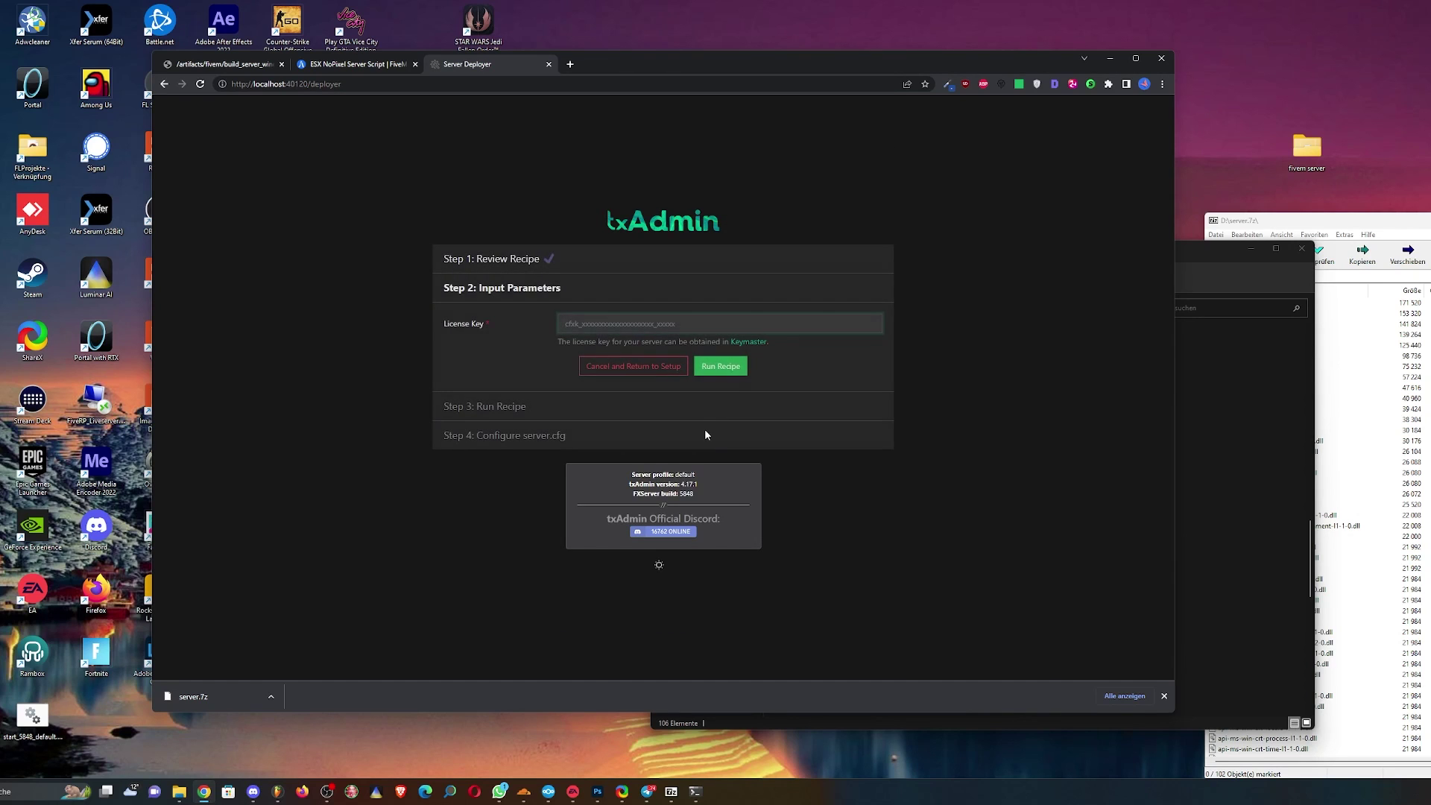
left_click(755, 345)
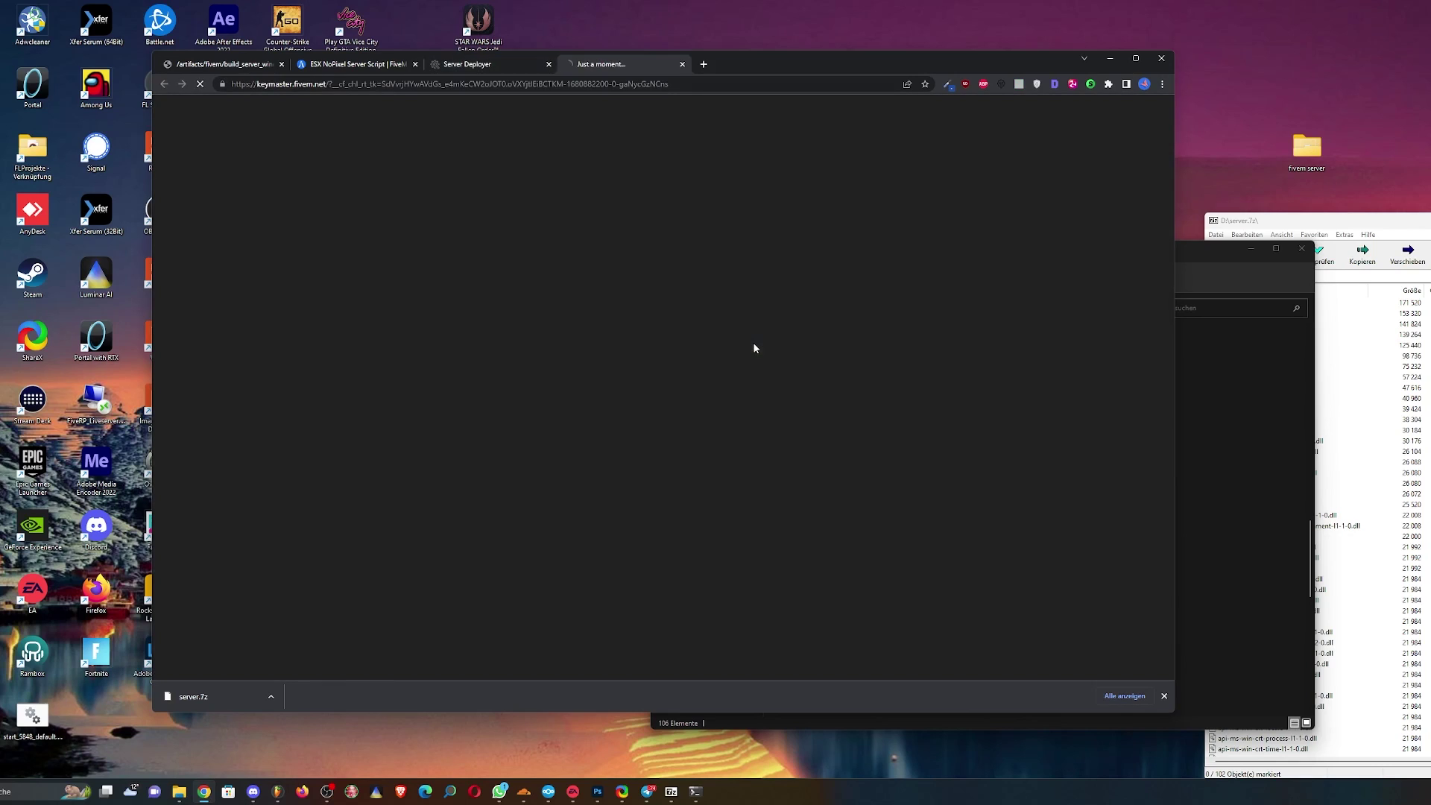
left_click(510, 64)
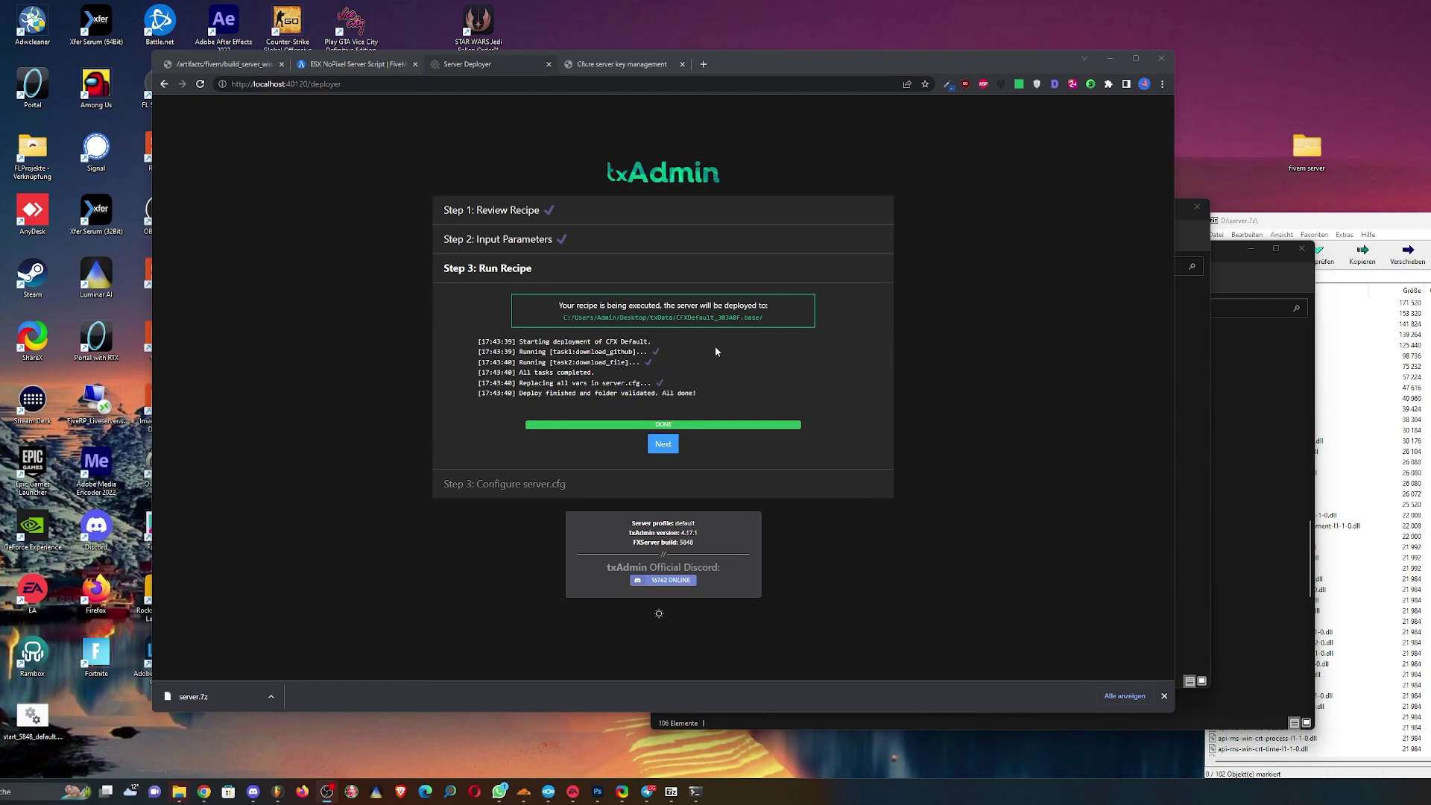
Continue to the server.cfg configuration, keep its default contents, and save and run the server
left_click(664, 446)
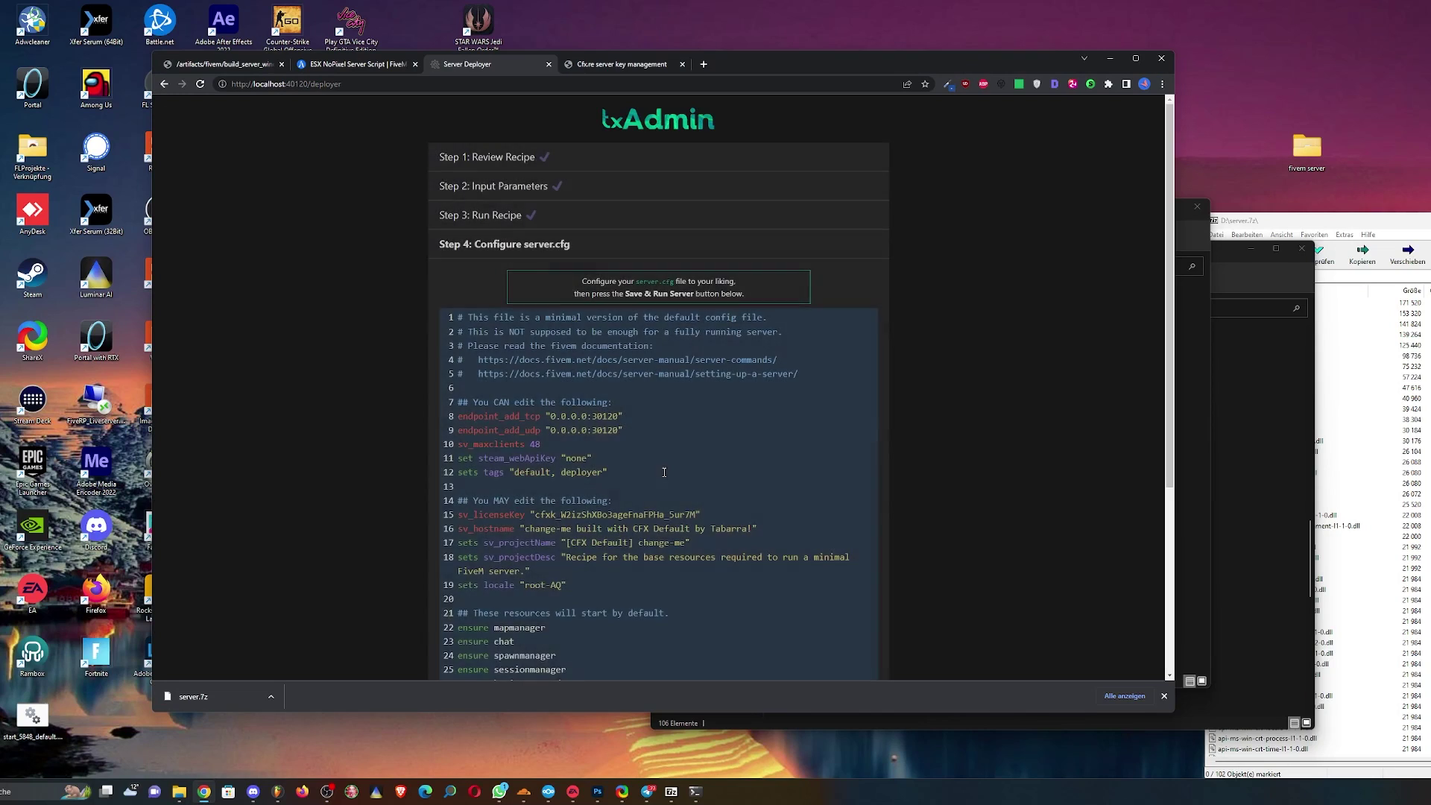
scroll(928, 444, "down", 5)
left_click(708, 530)
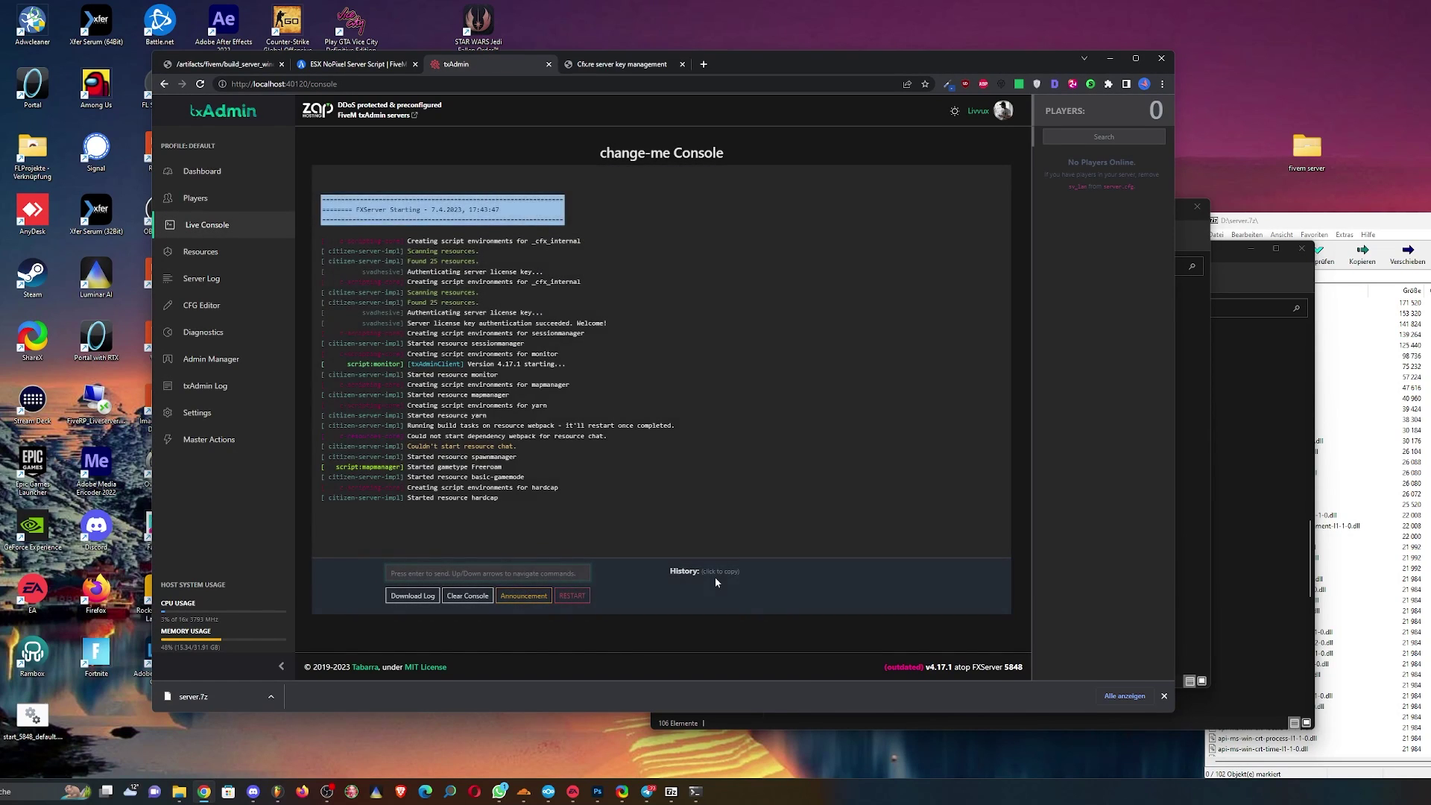